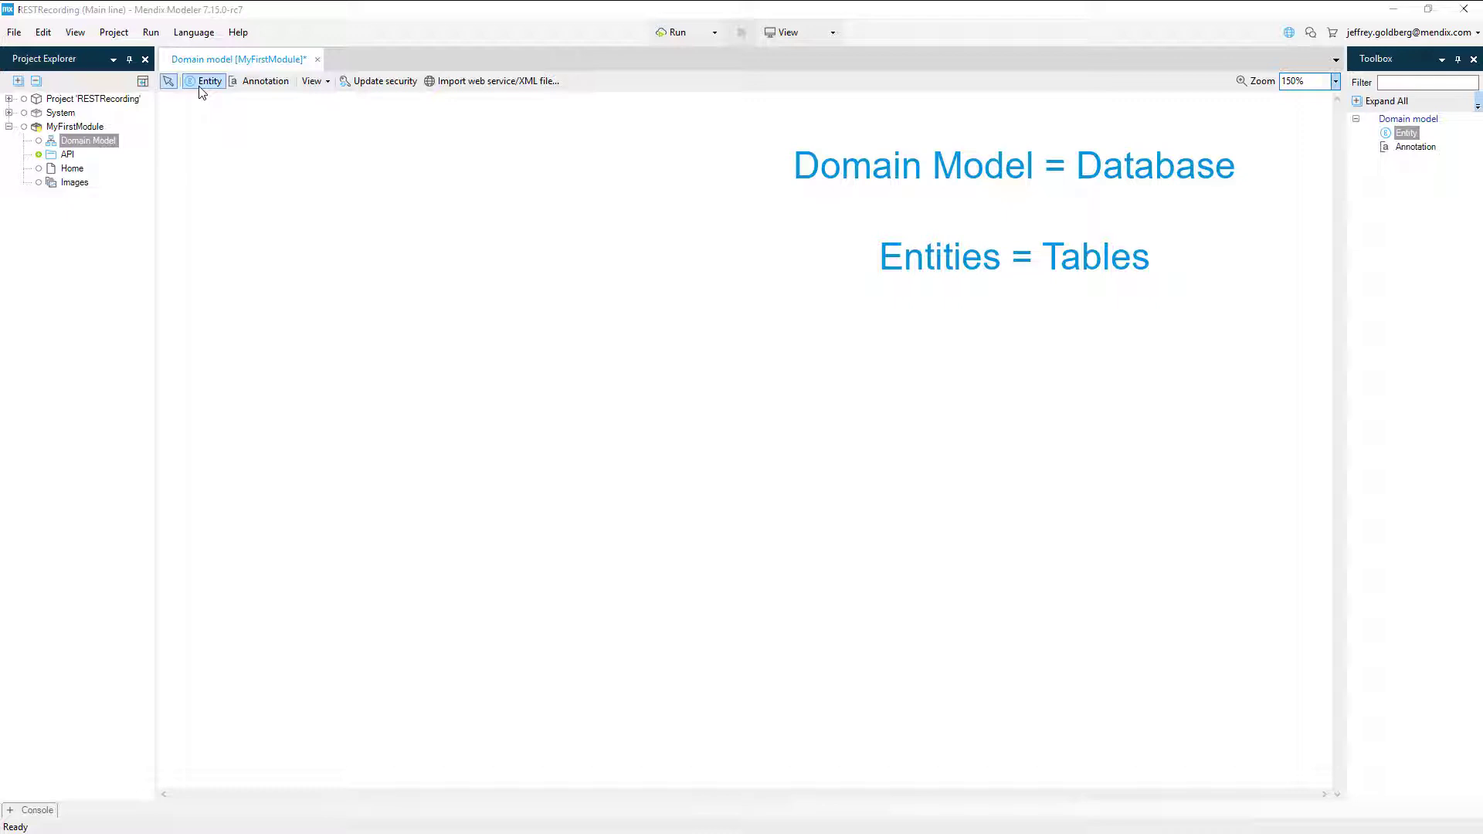
Step: Place a new entity mid-canvas in MyFirstModule's domain model and open its properties to name it Vehicle
left_click(200, 91)
left_click_drag(222, 110, 450, 322)
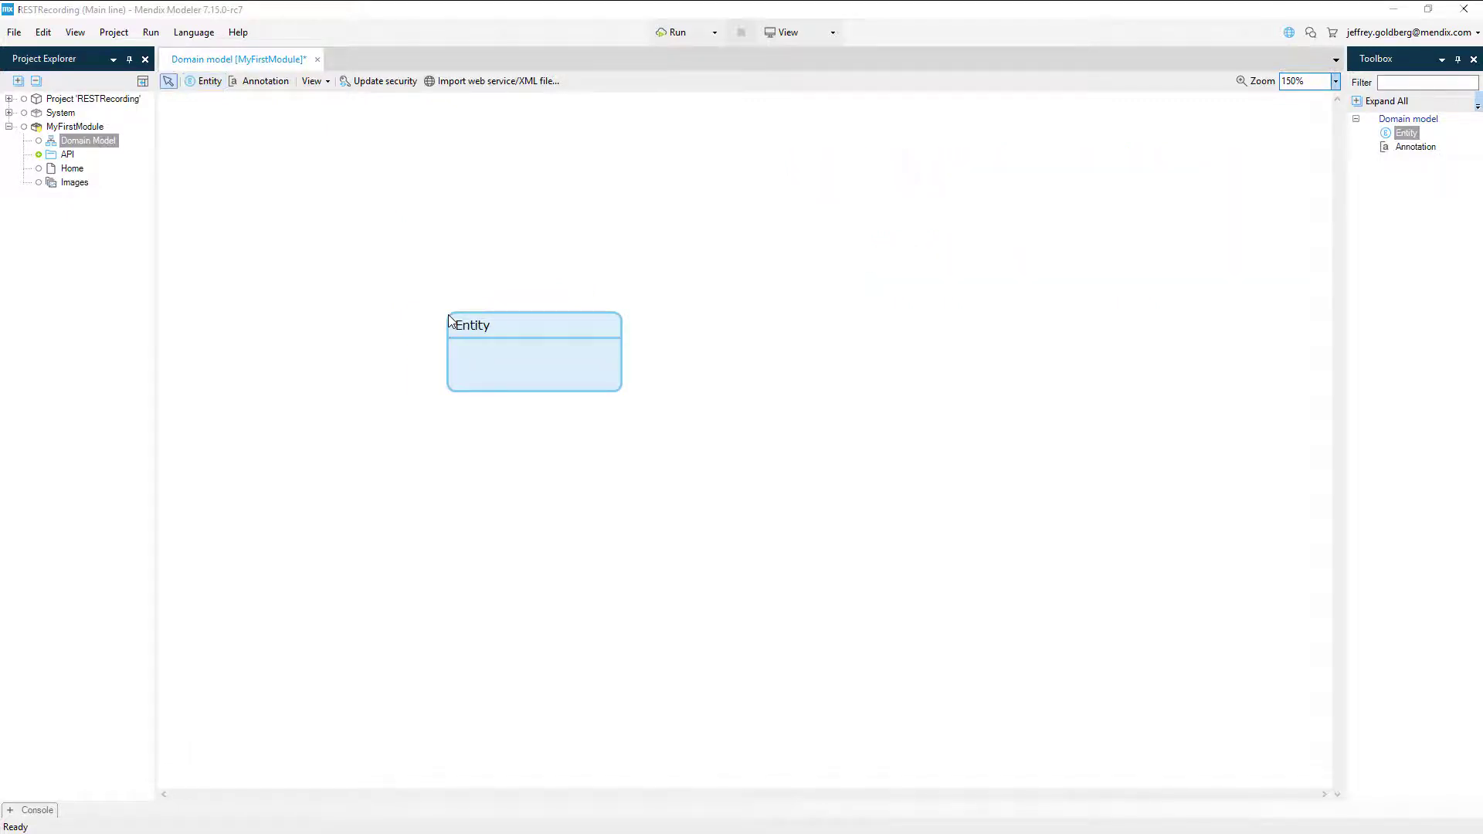
left_click(451, 321)
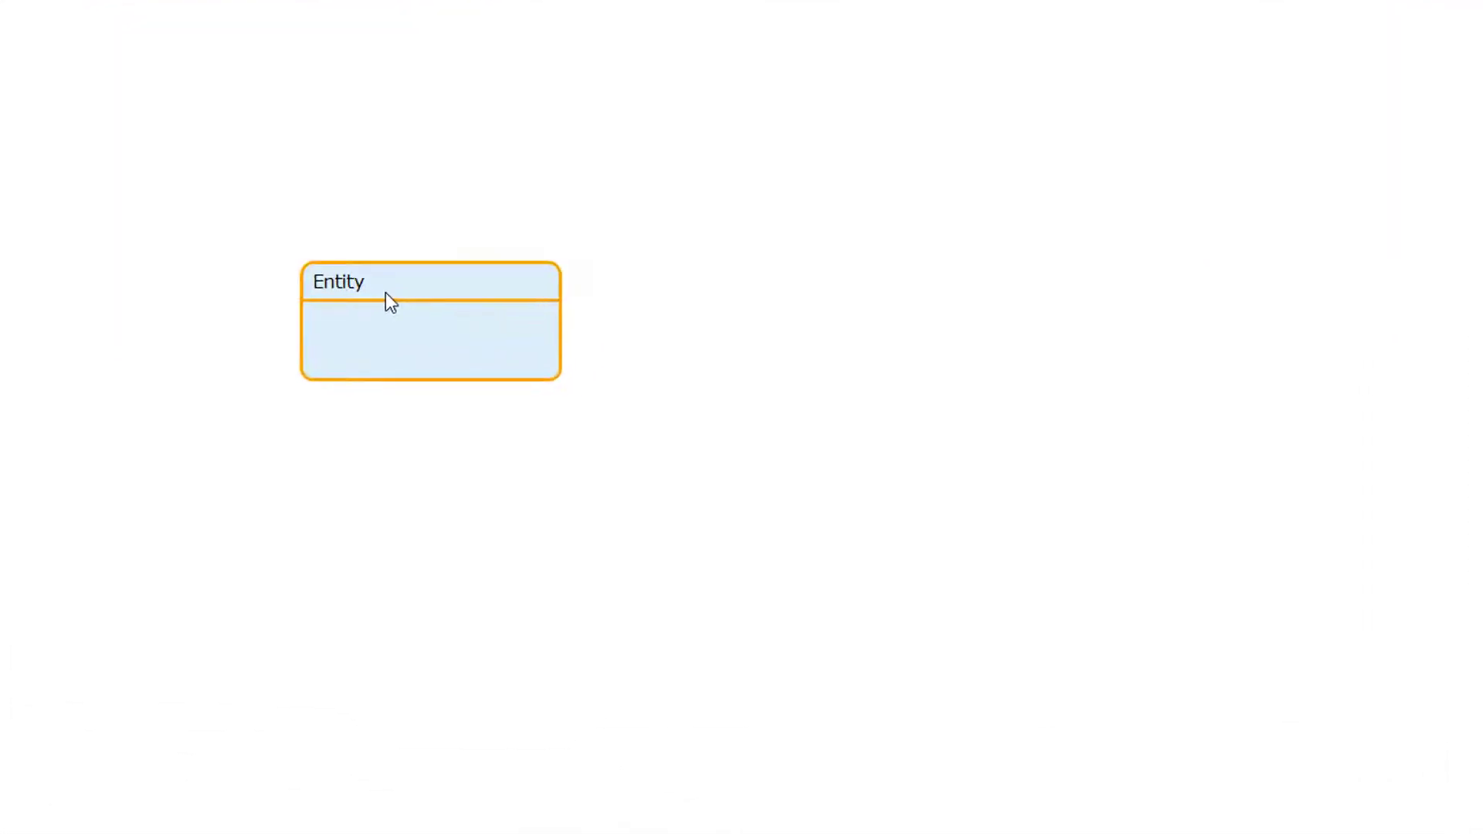
double_click(486, 347)
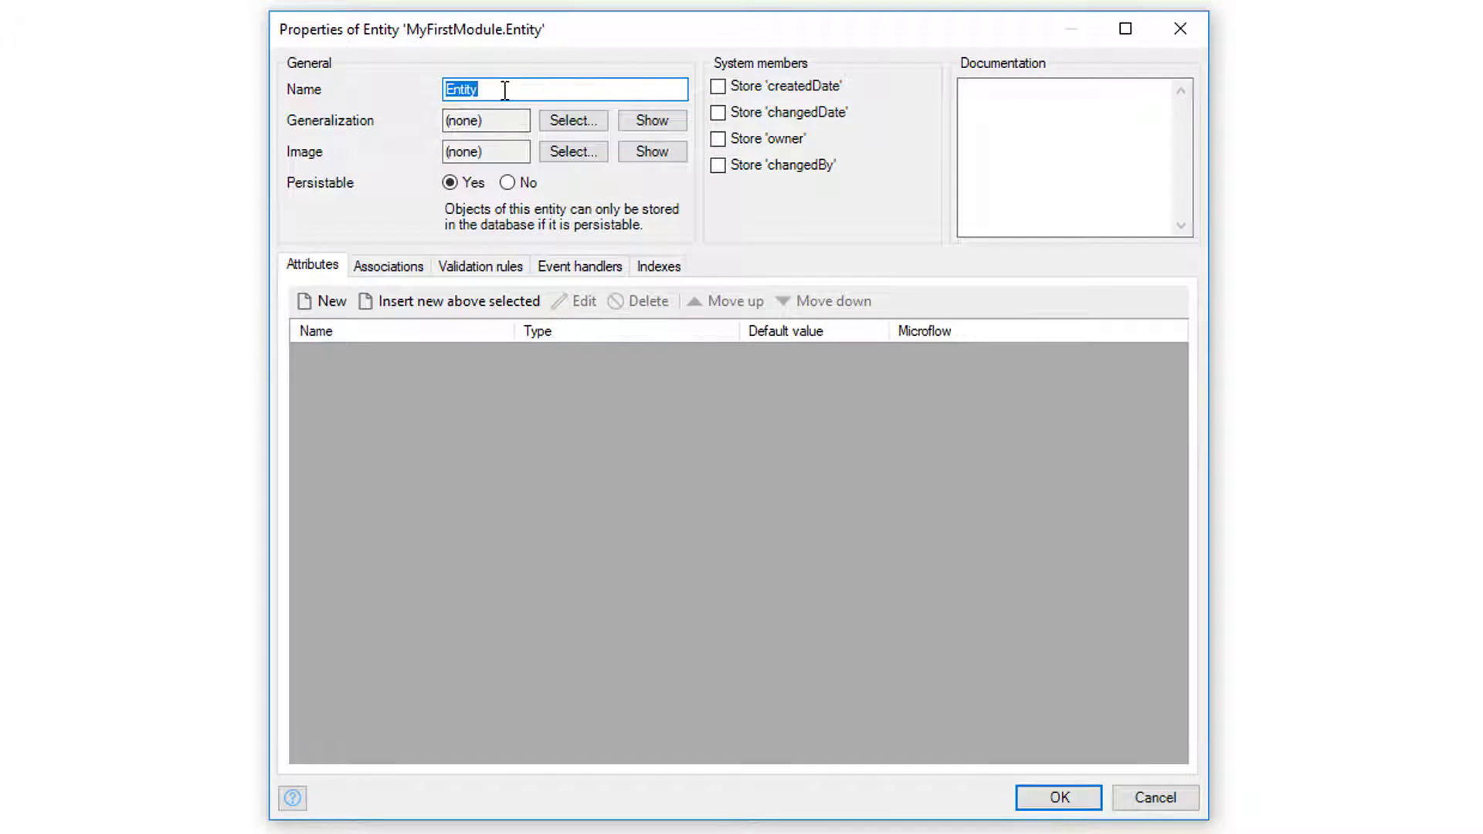
type("Vehicle")
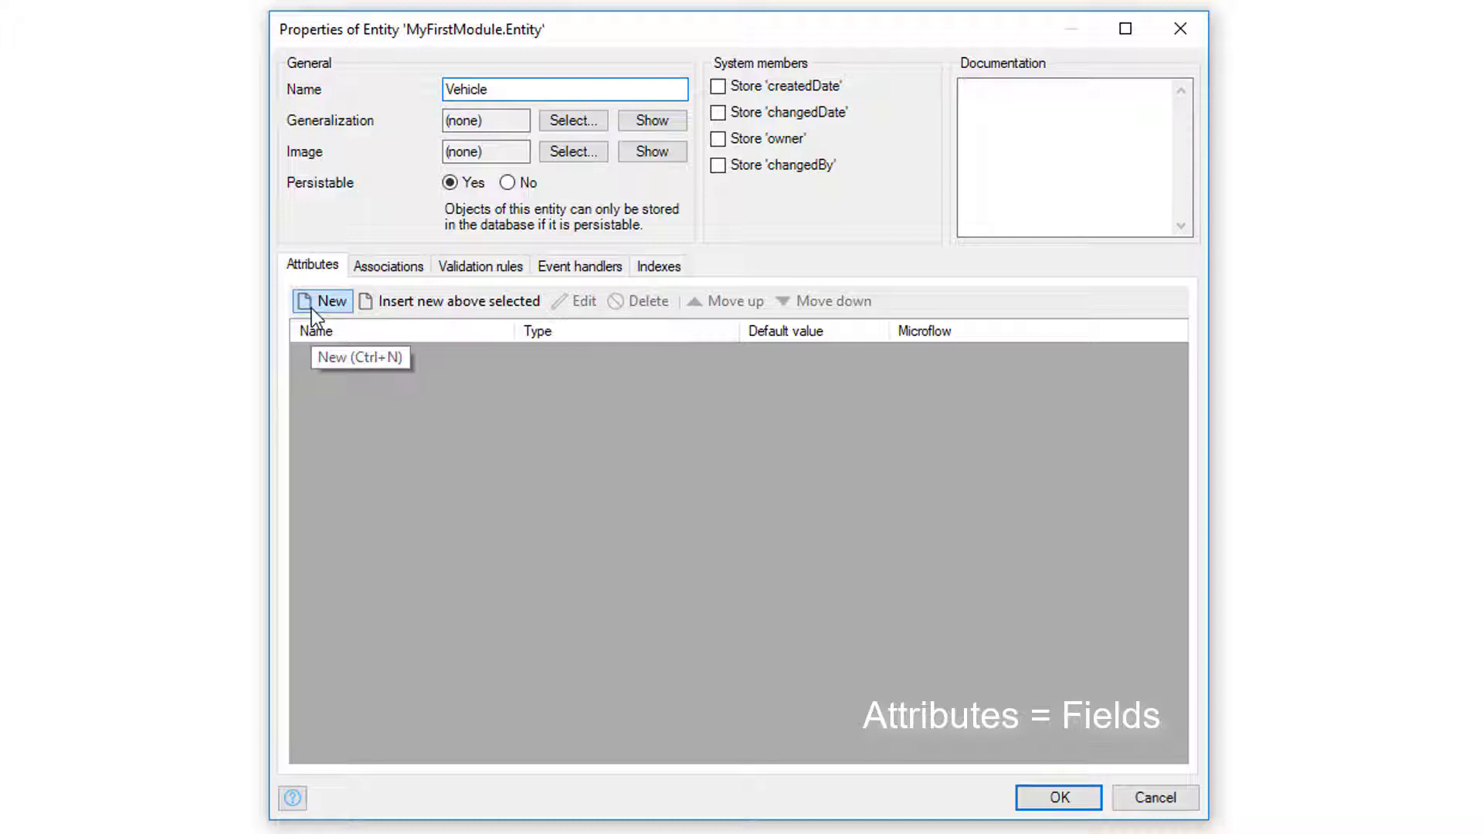
Step: Add the VehicleId attribute as AutoNumber, then the Make attribute
left_click(314, 308)
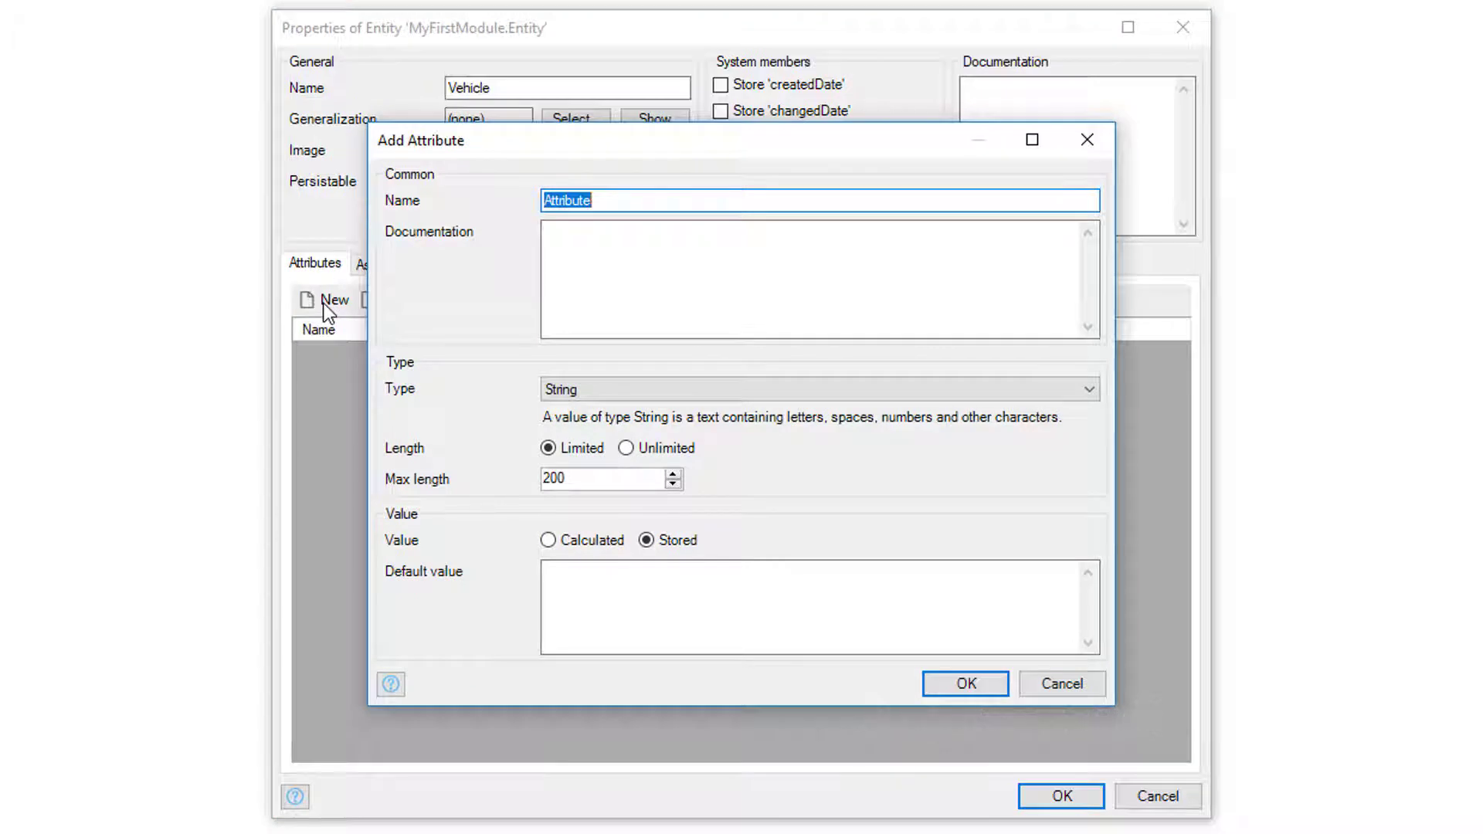
type("VehicleId")
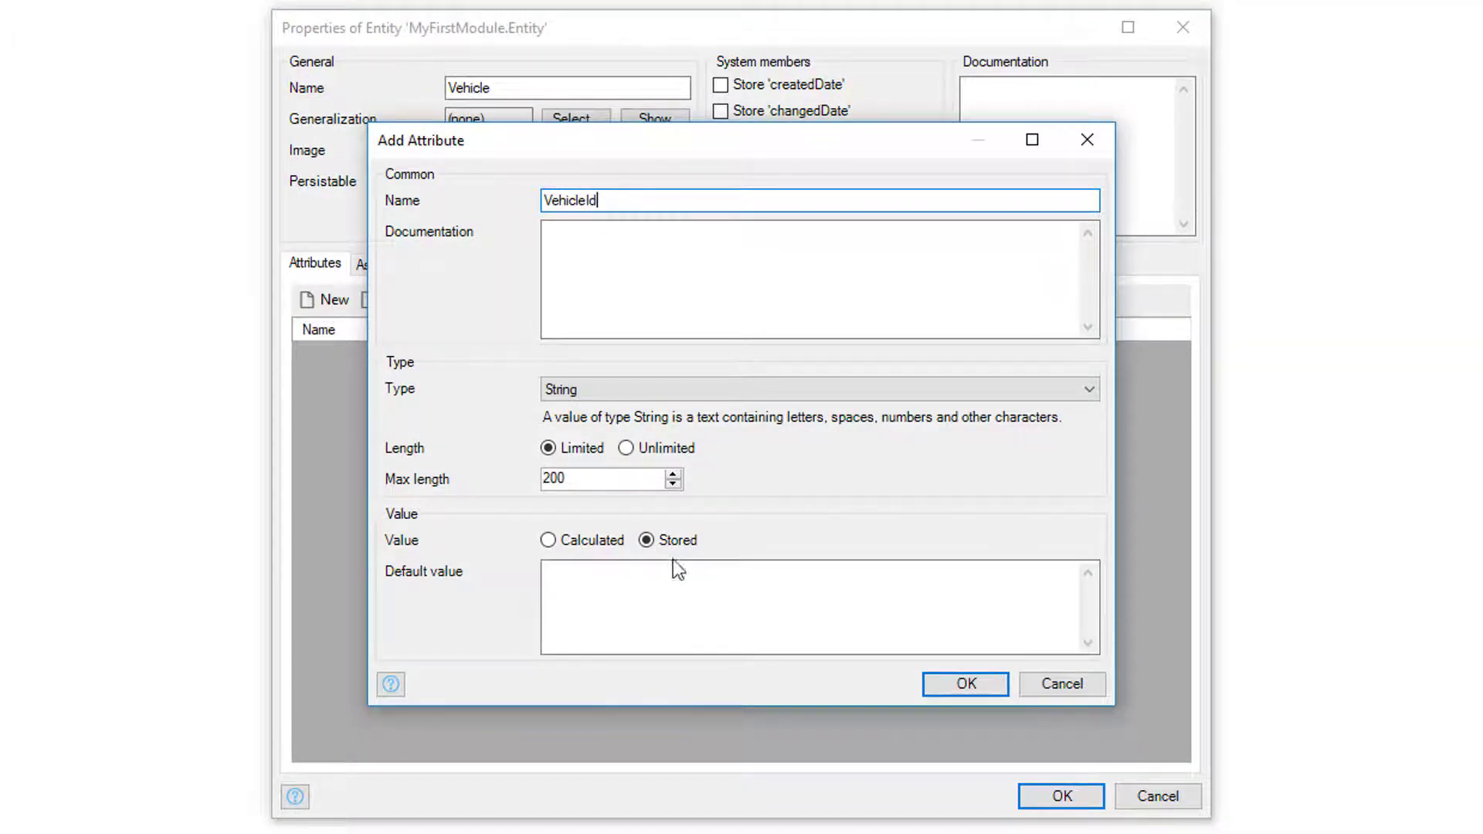
left_click(704, 389)
left_click(704, 406)
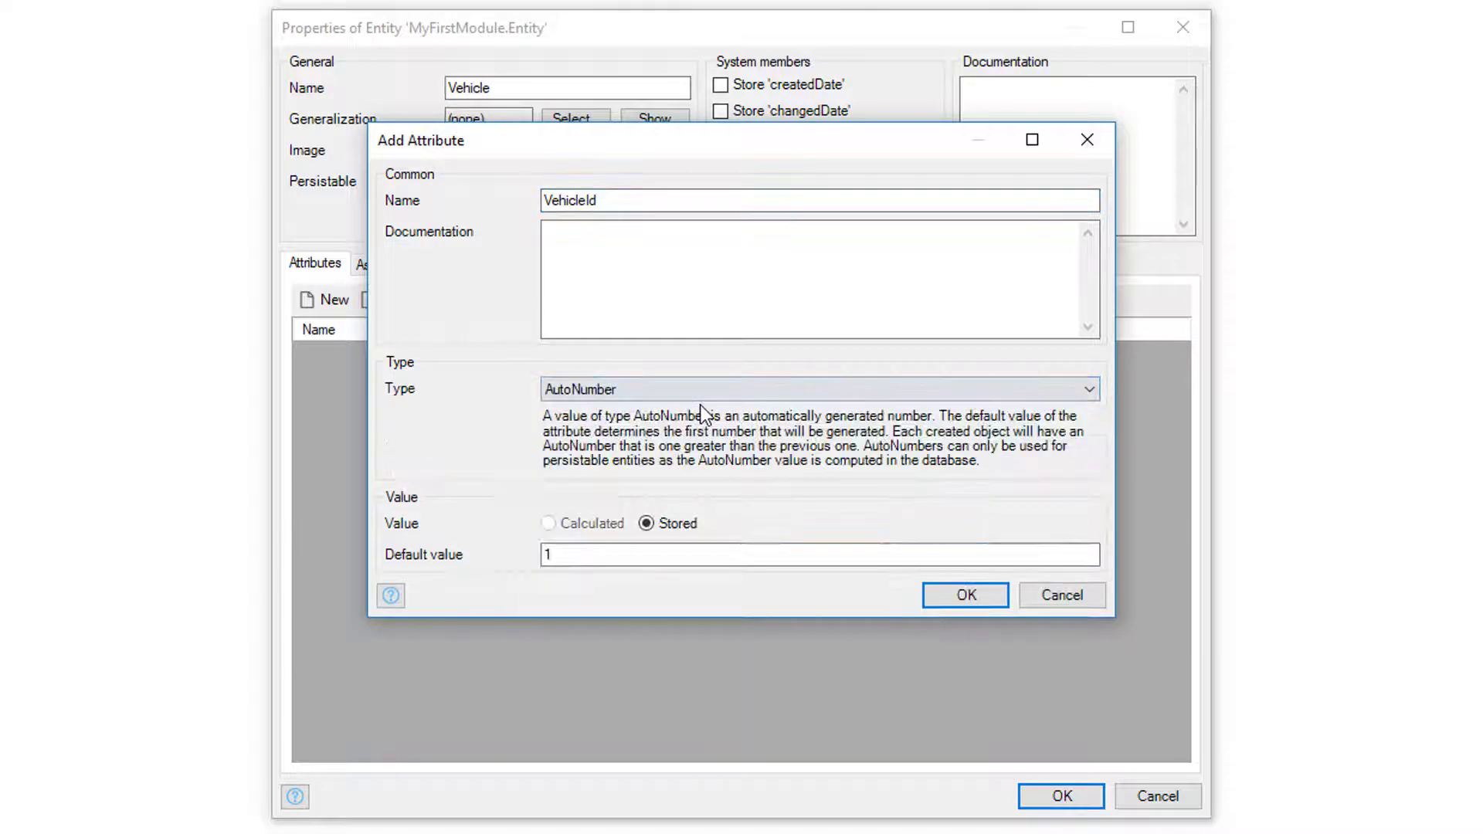
left_click(967, 594)
left_click(324, 300)
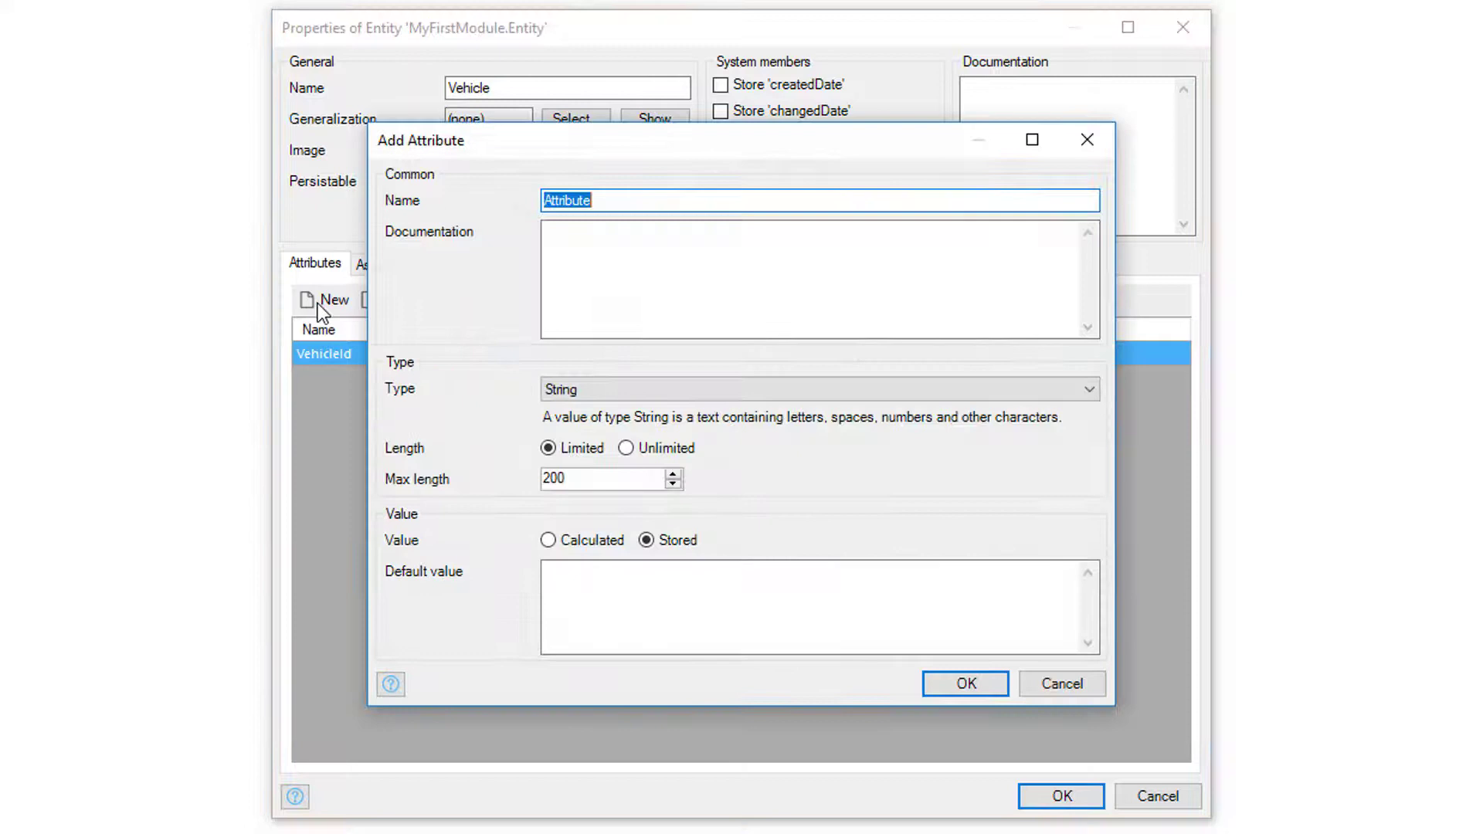
type("Make")
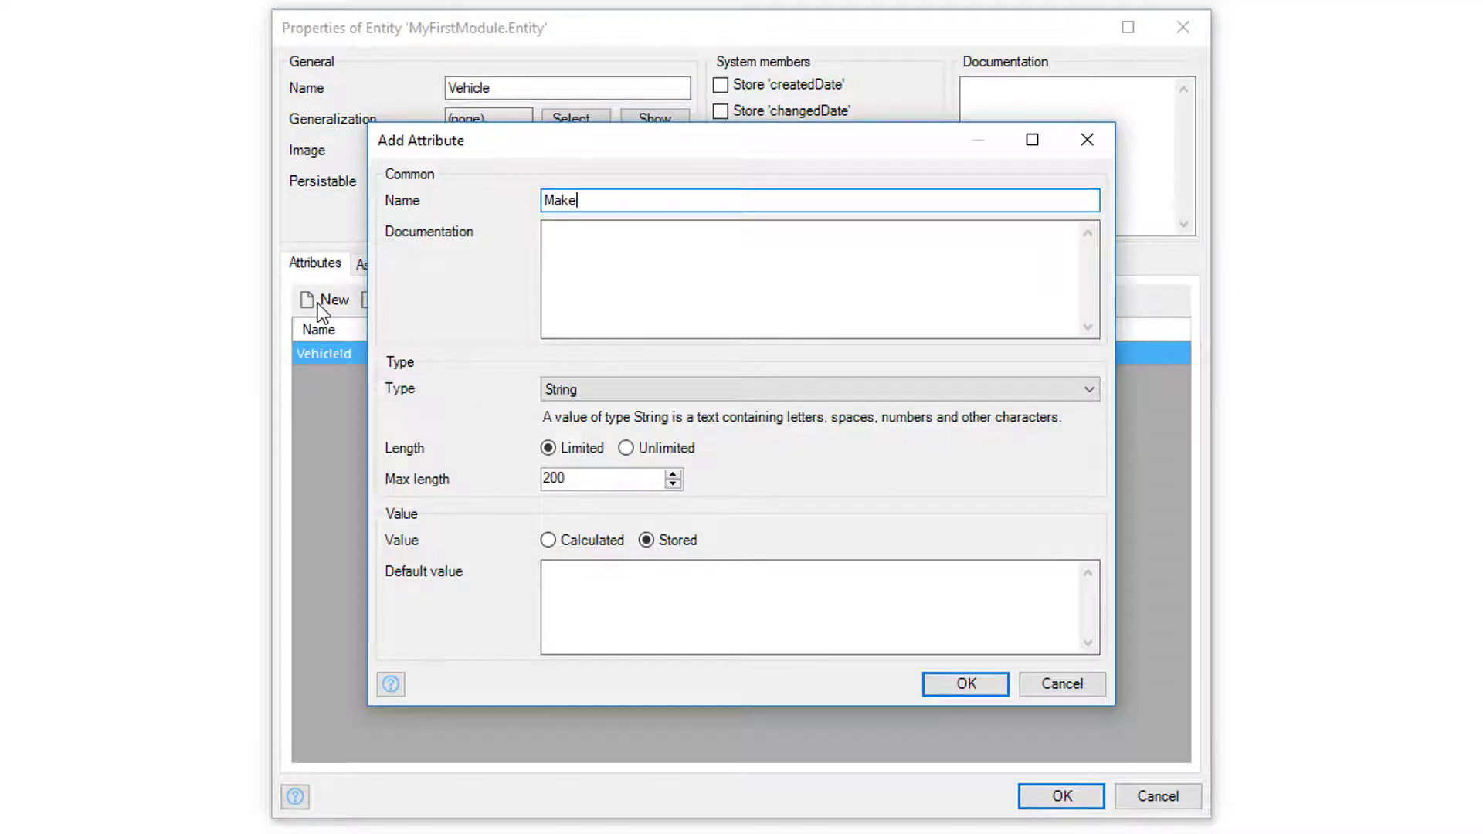
left_click(938, 682)
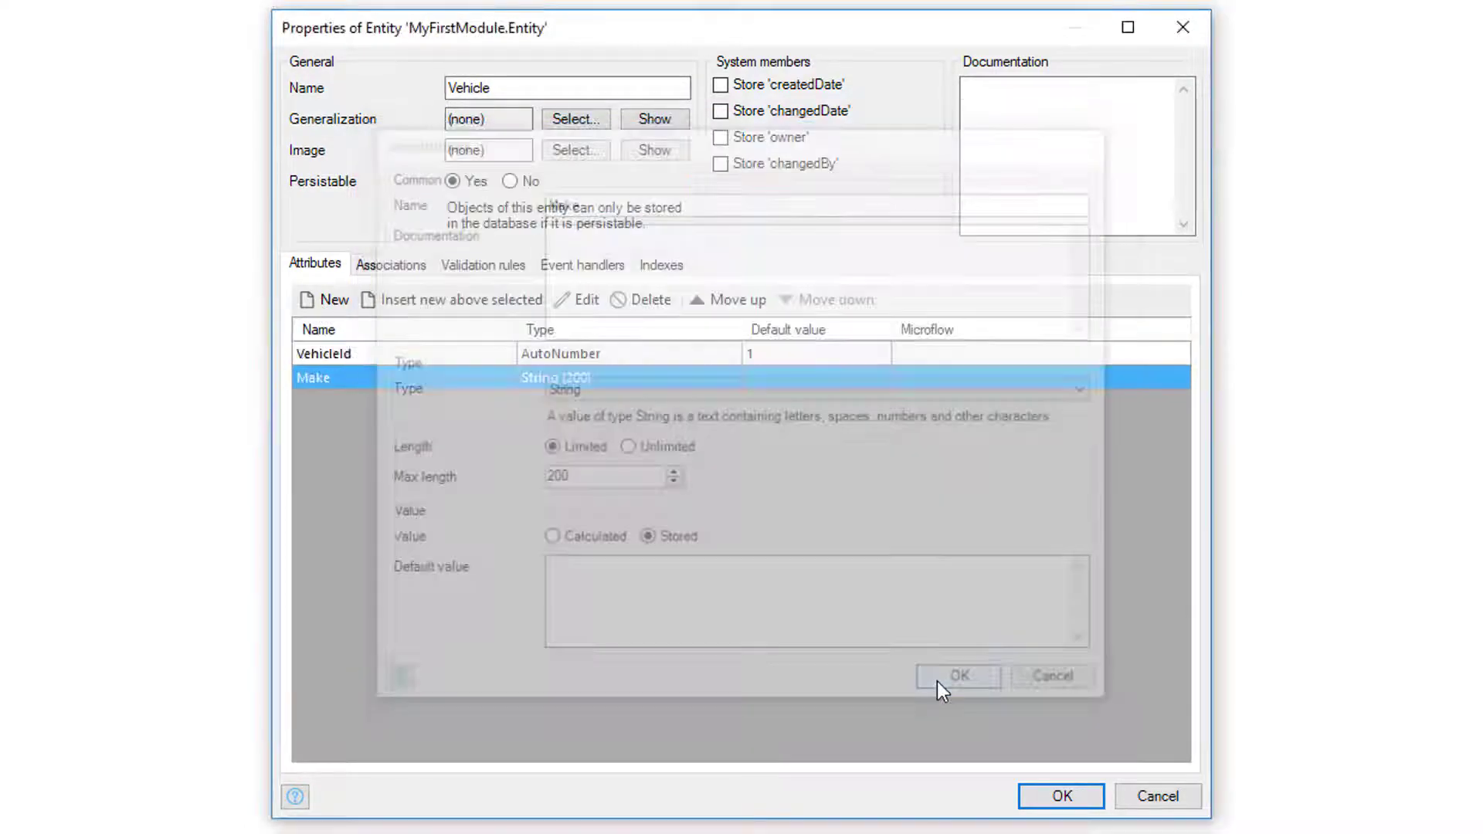
Step: Add the Model and Color attributes and the Integer Year attribute, then start Style
left_click(330, 301)
type("Model")
key("Return")
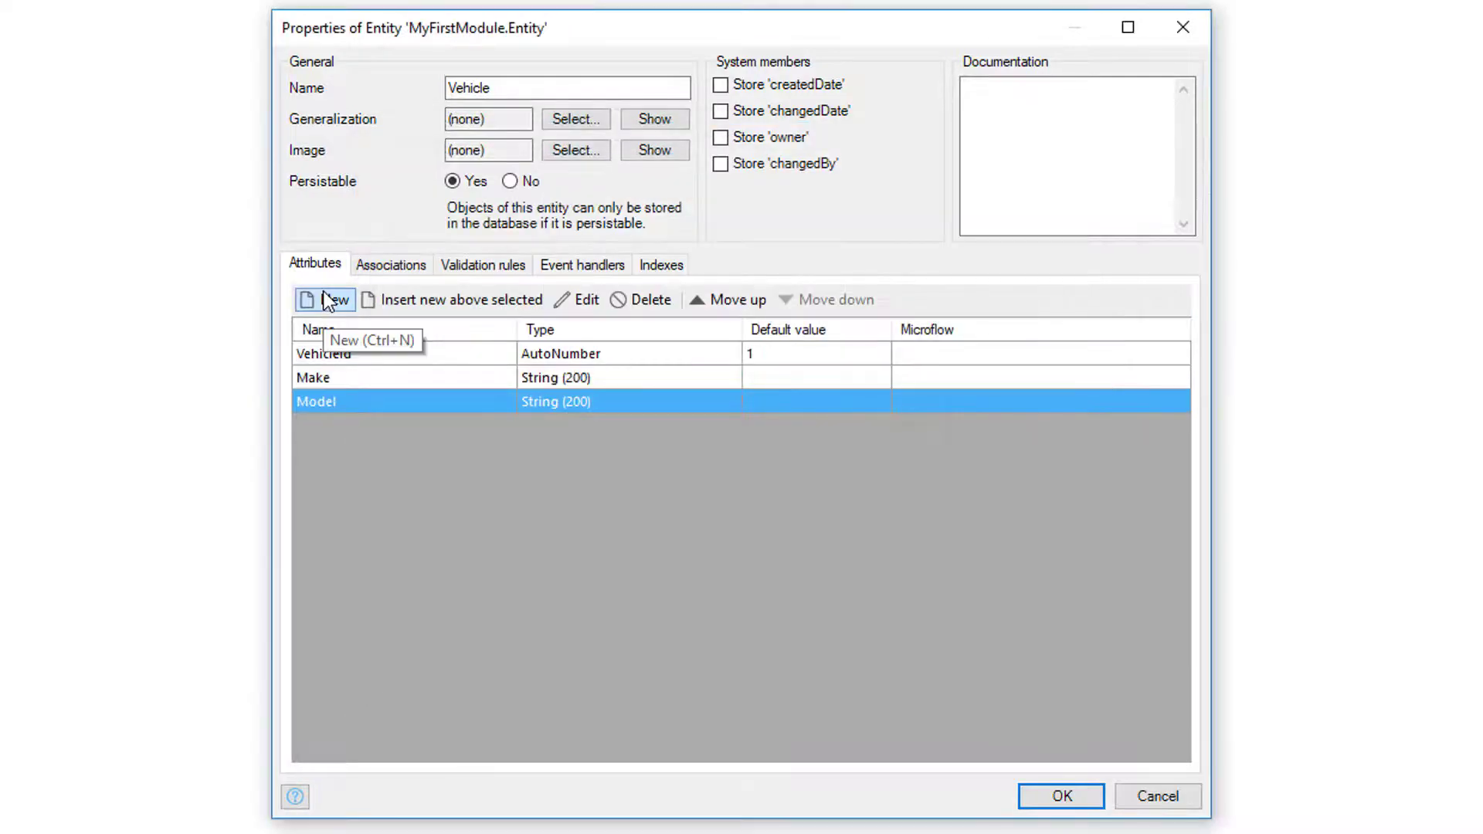
left_click(329, 301)
type("Color")
key("Return")
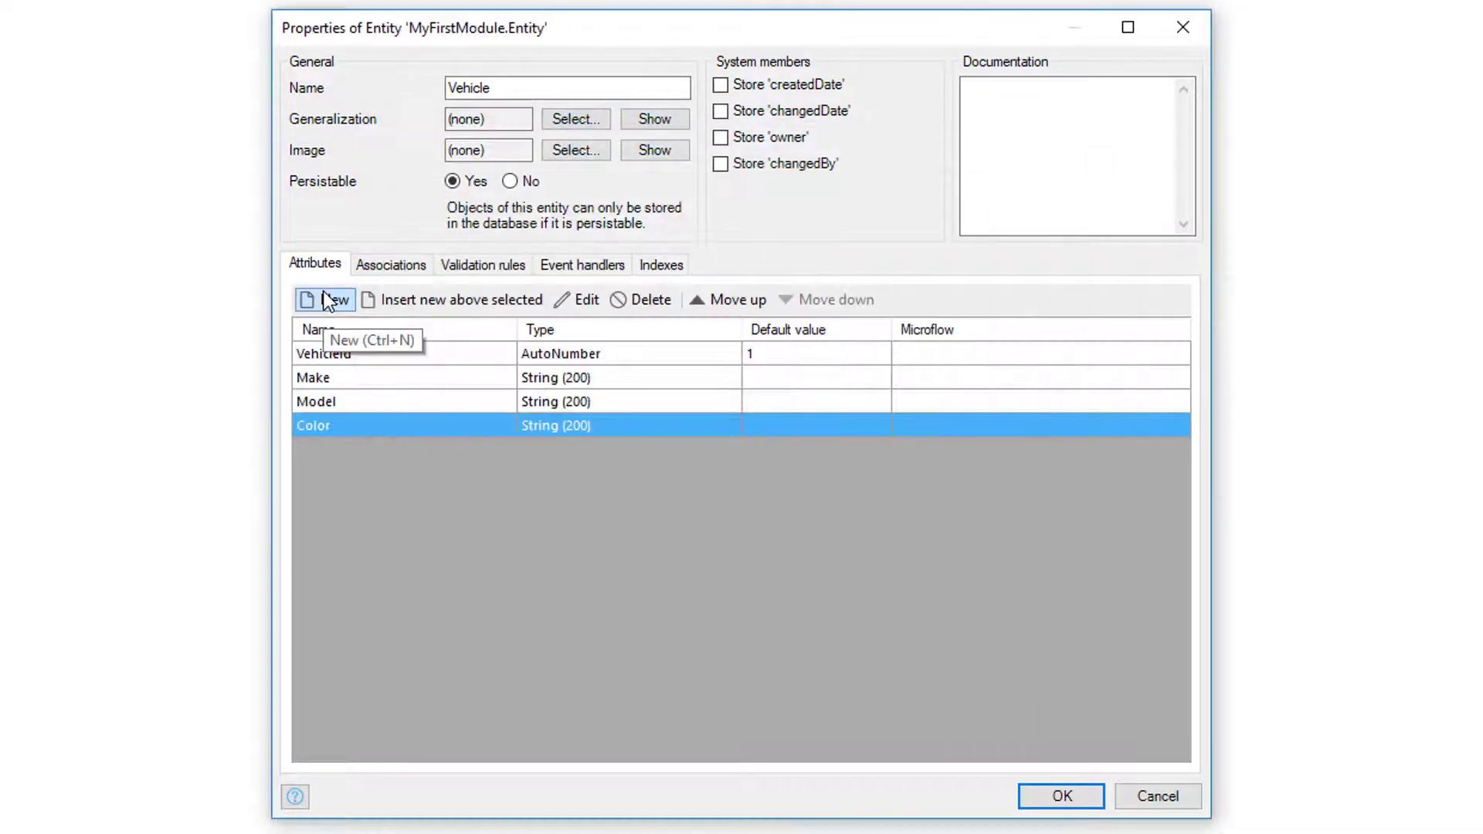
left_click(330, 300)
type("Year")
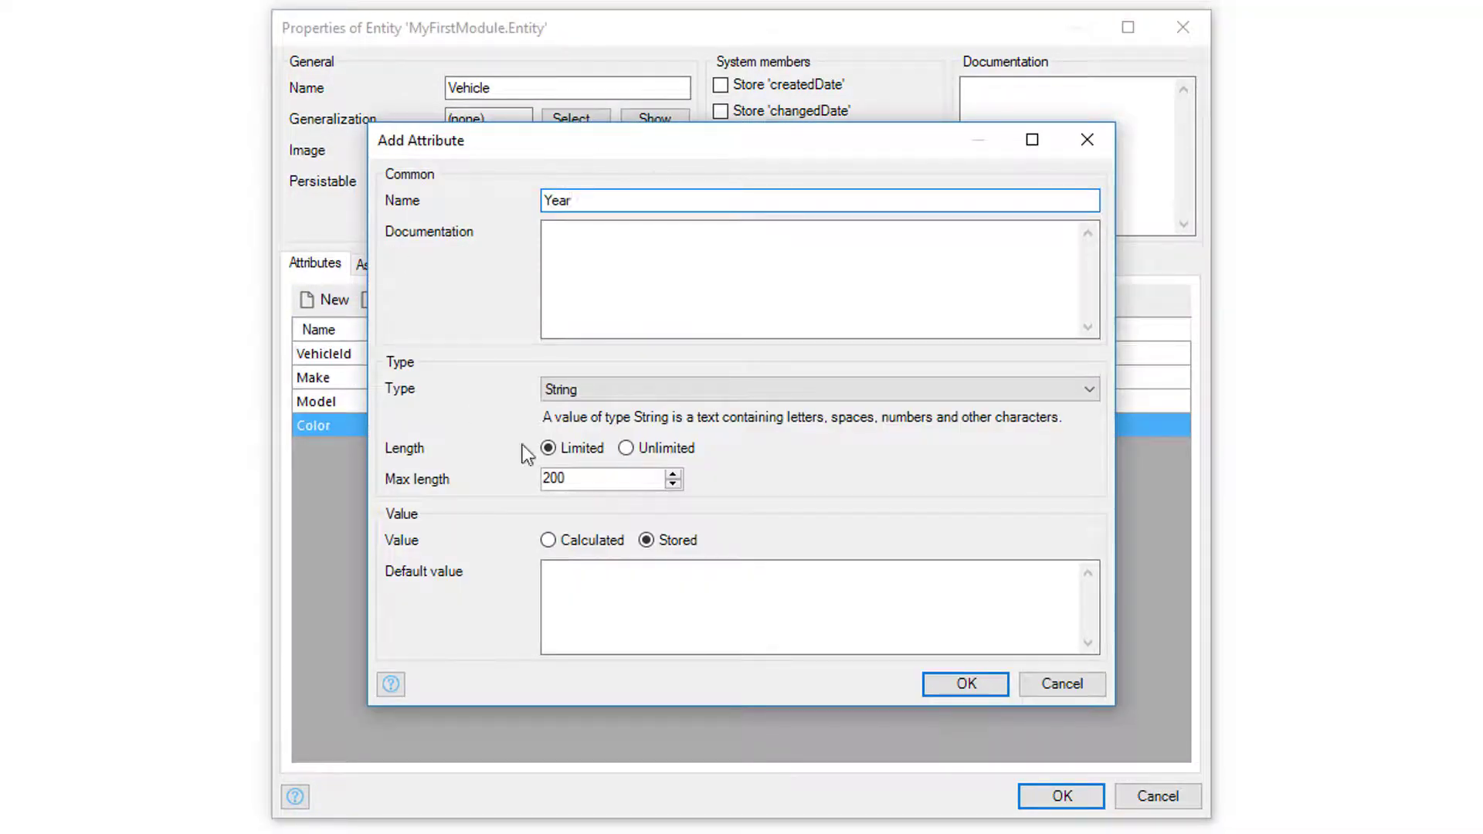
left_click(820, 389)
left_click(562, 519)
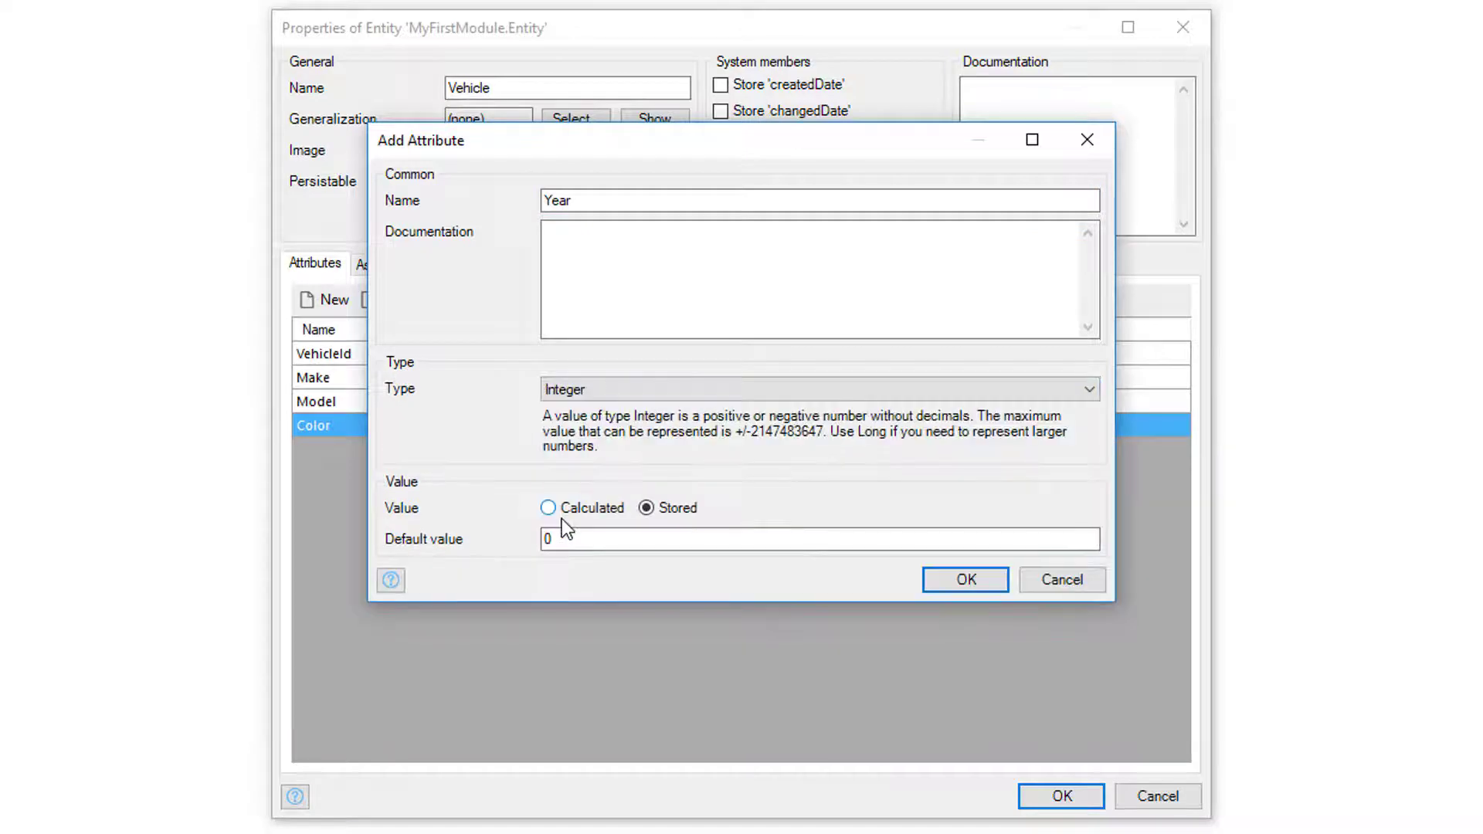
left_click(966, 580)
left_click(337, 300)
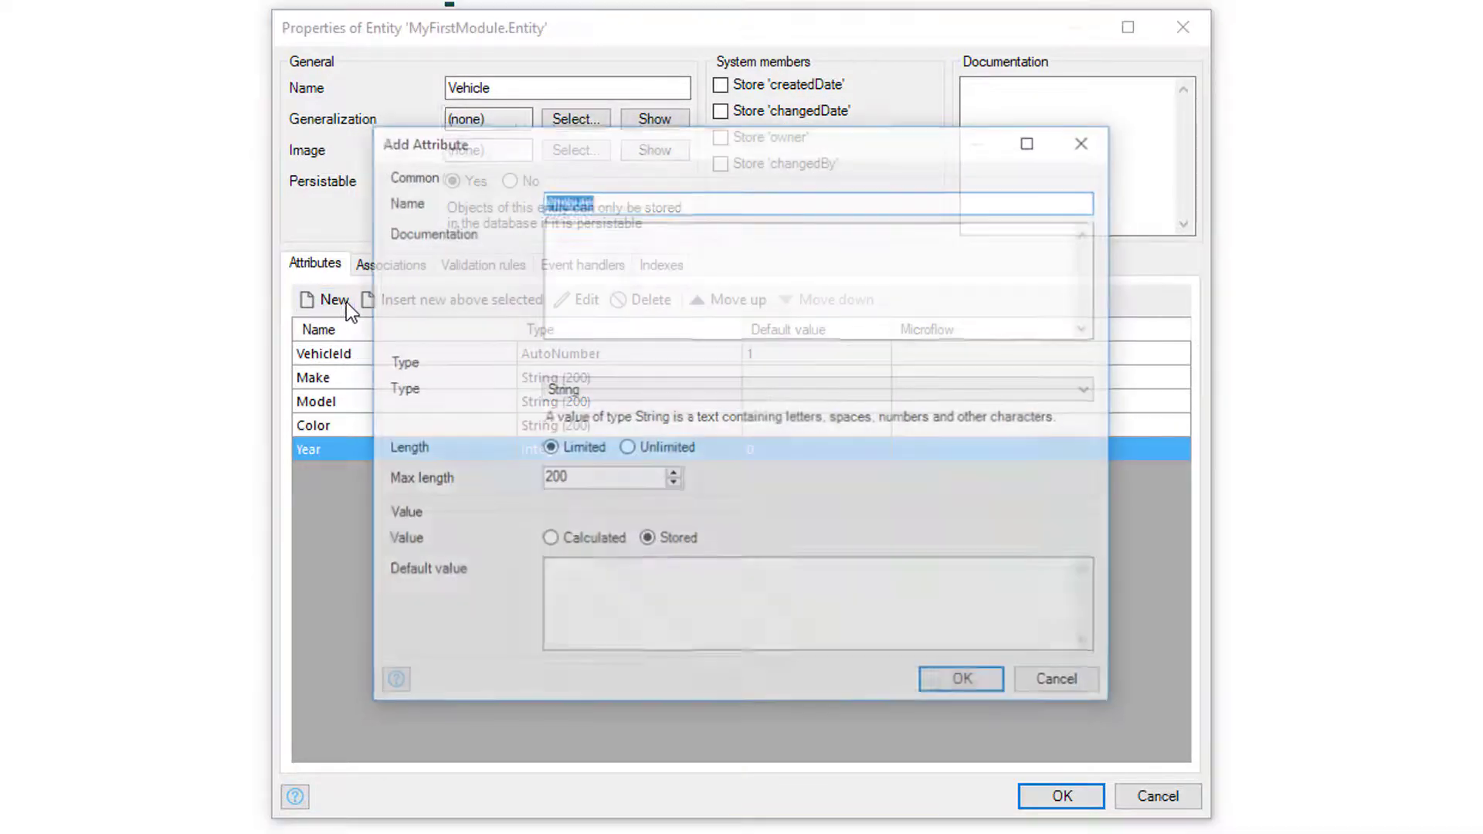
type("Style")
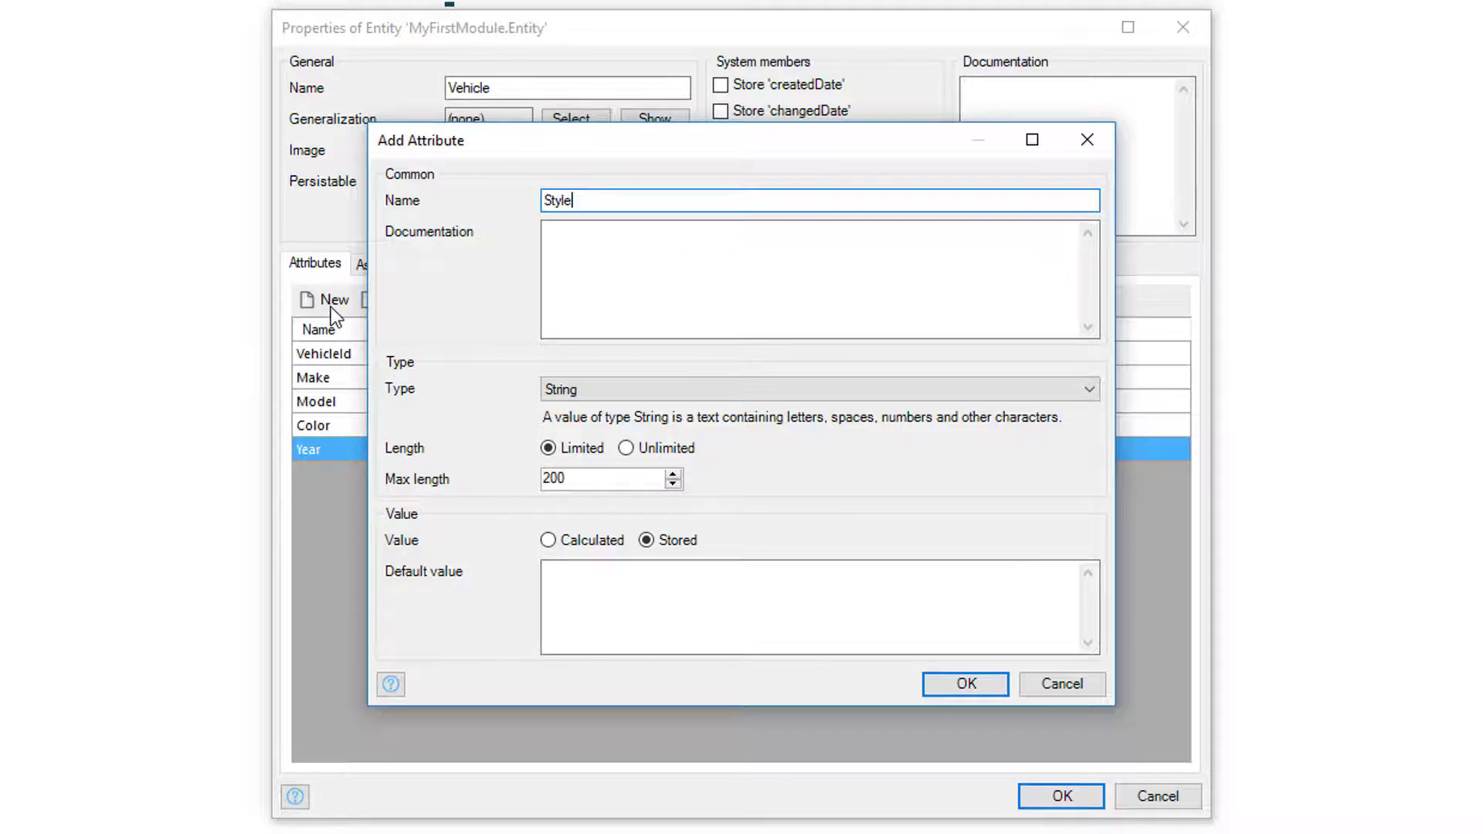
Step: Make Style an enumeration attribute and create a new enumeration named VehicleType
left_click(559, 389)
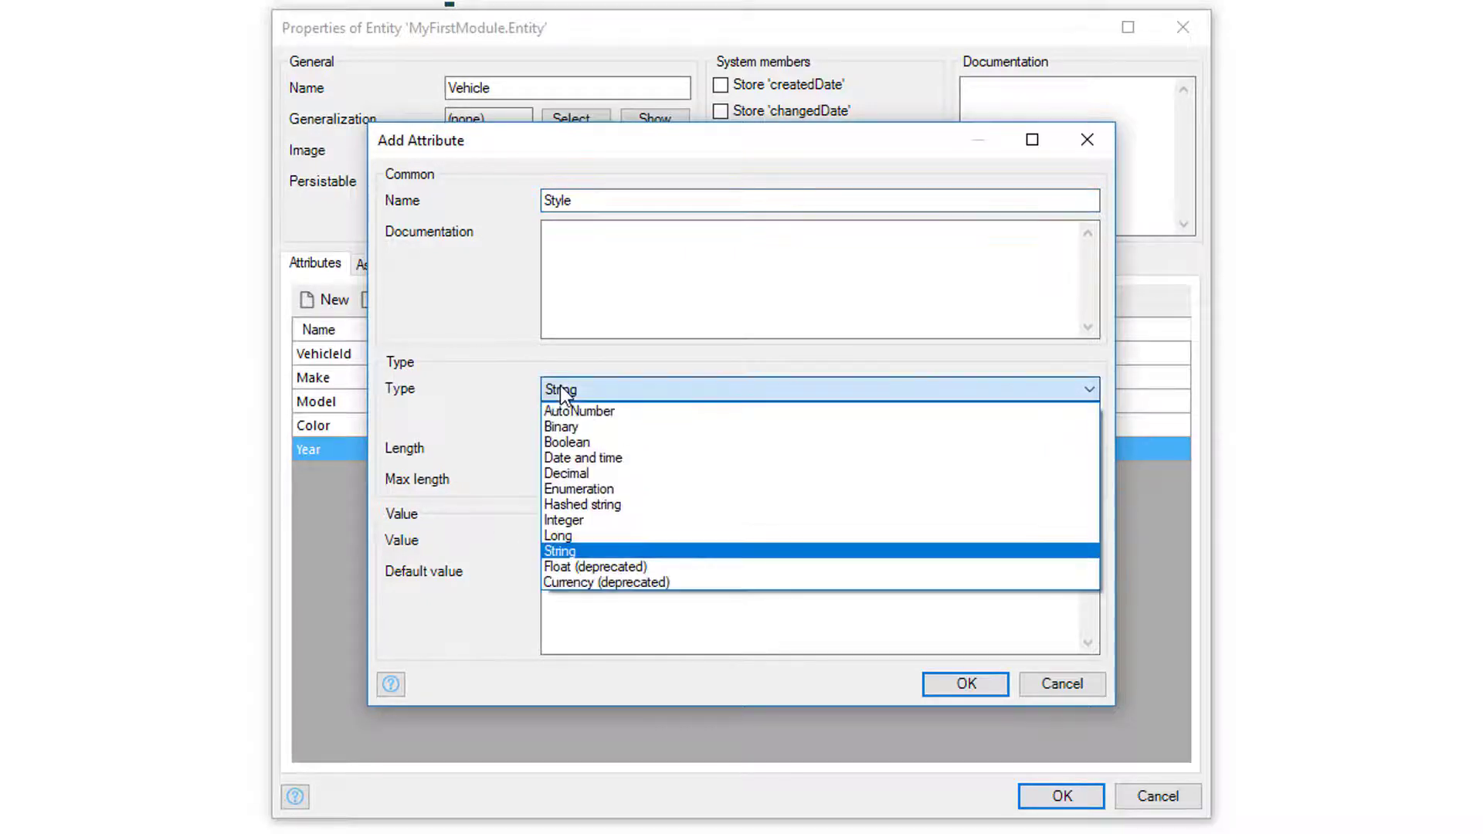
left_click(555, 487)
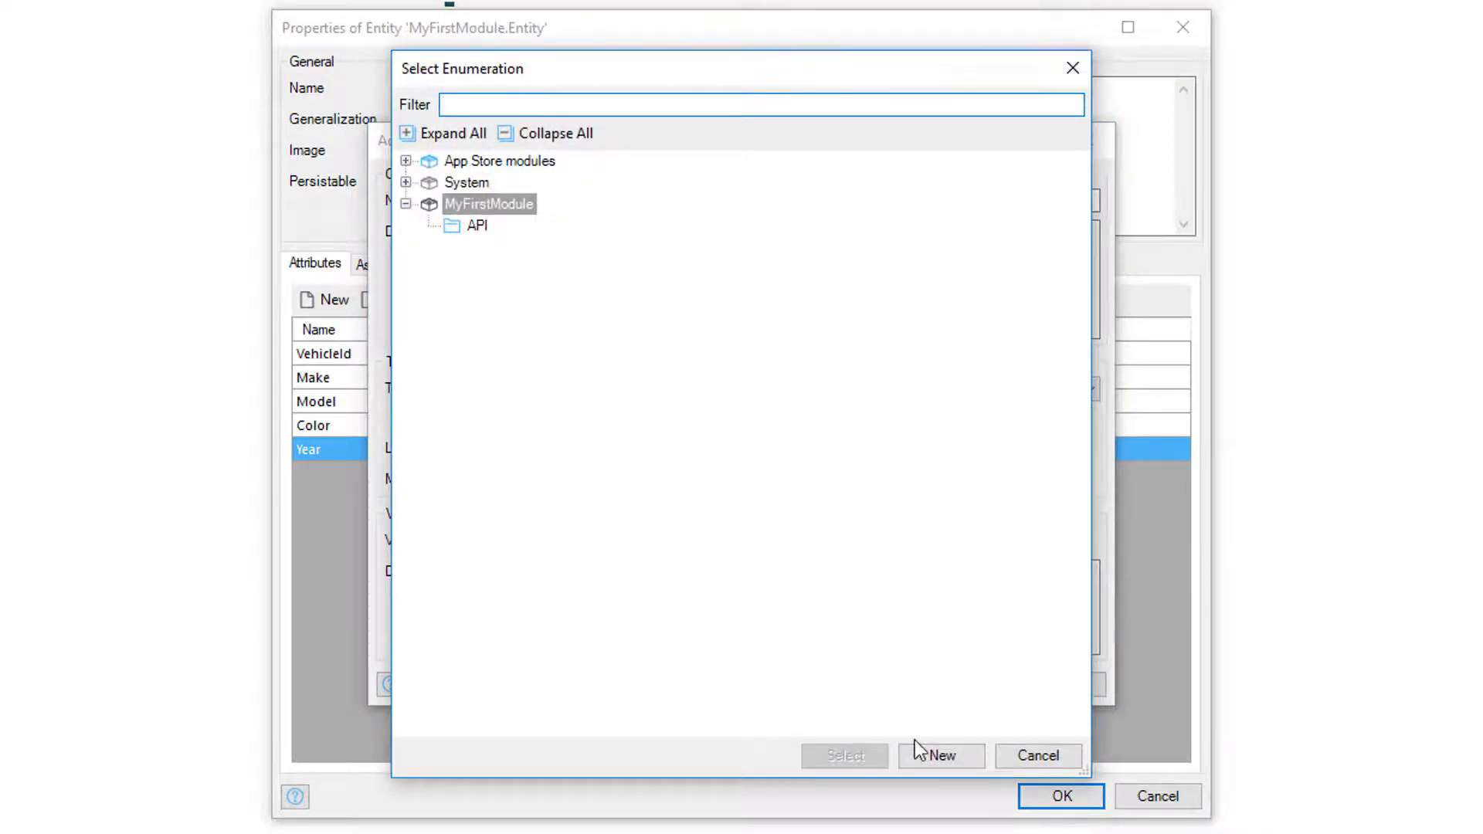
left_click(941, 755)
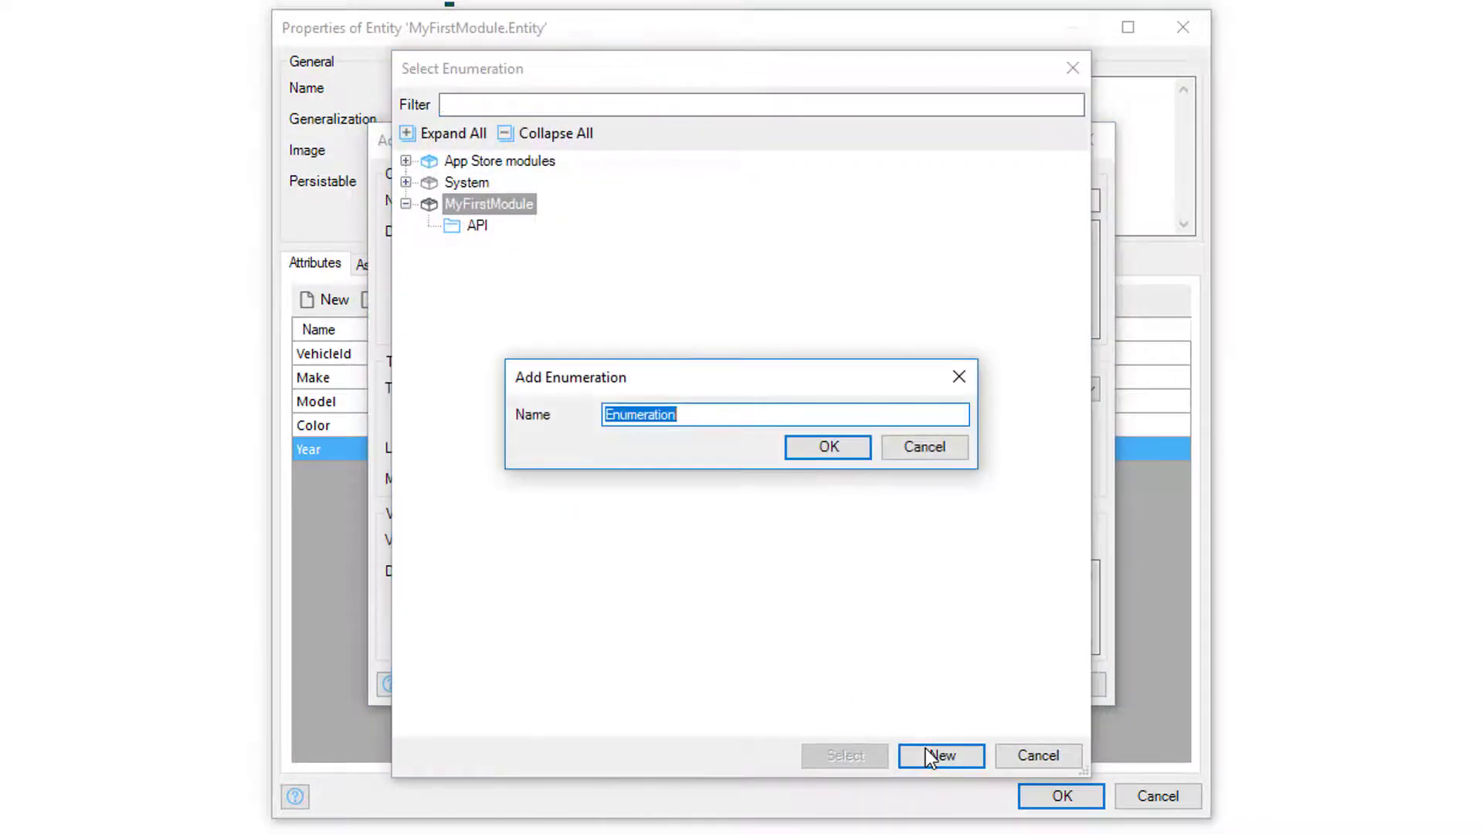
type("Vehicle")
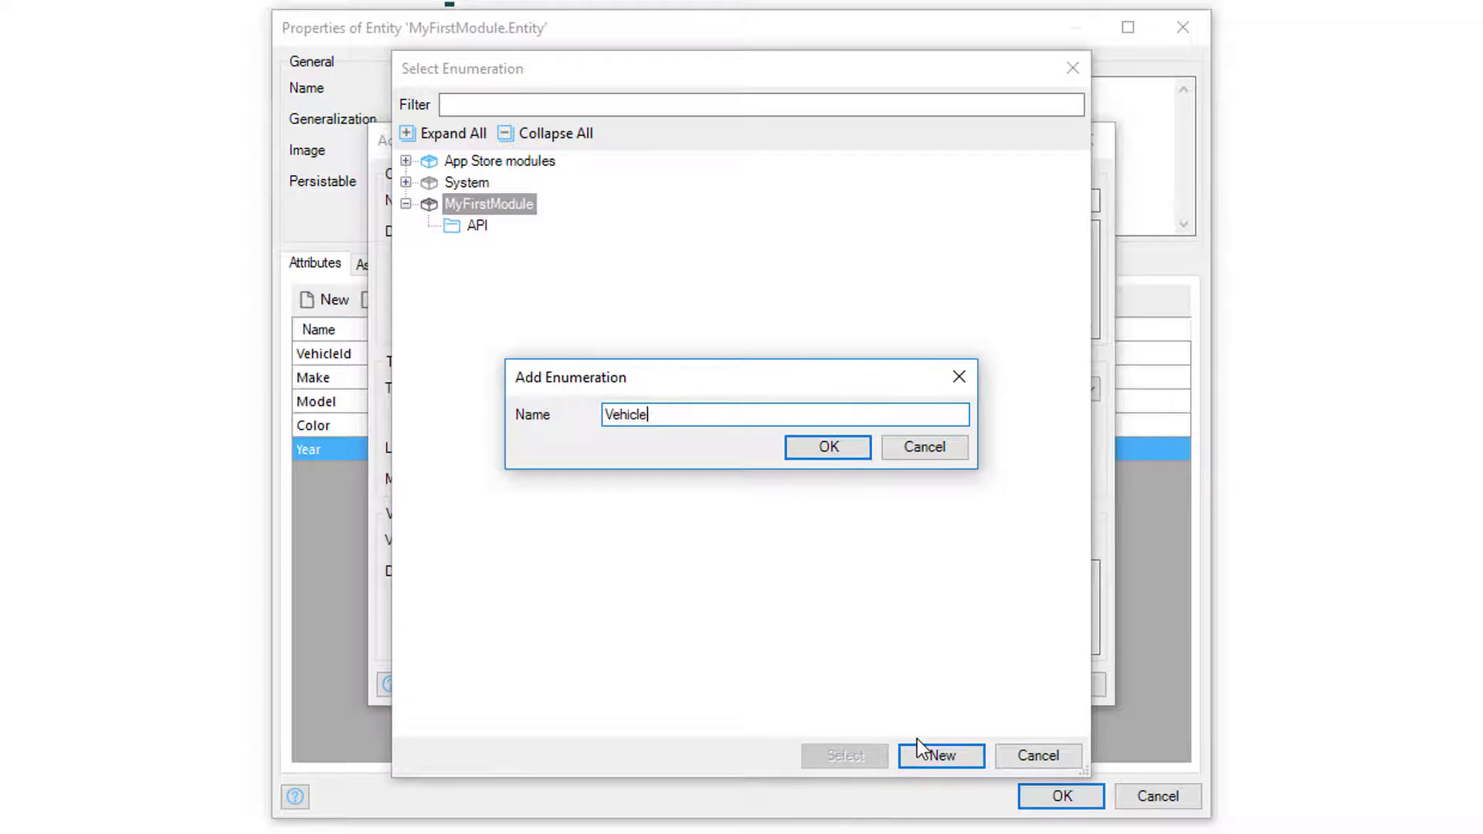
type("Type")
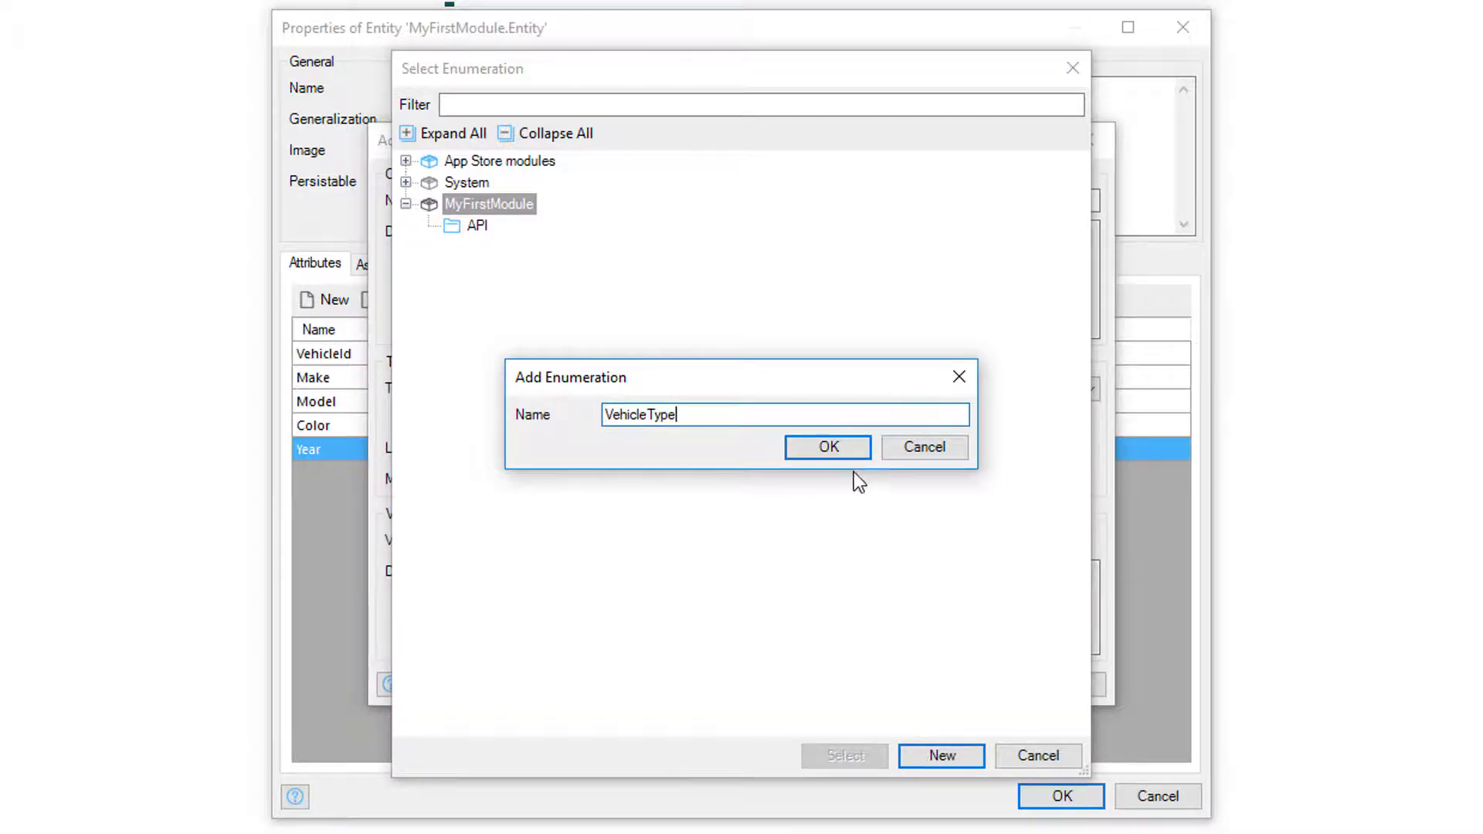
key("Return")
Step: Add the values Sedan, Wagon, CUV, SUV and Coupe to VehicleType
left_click(447, 315)
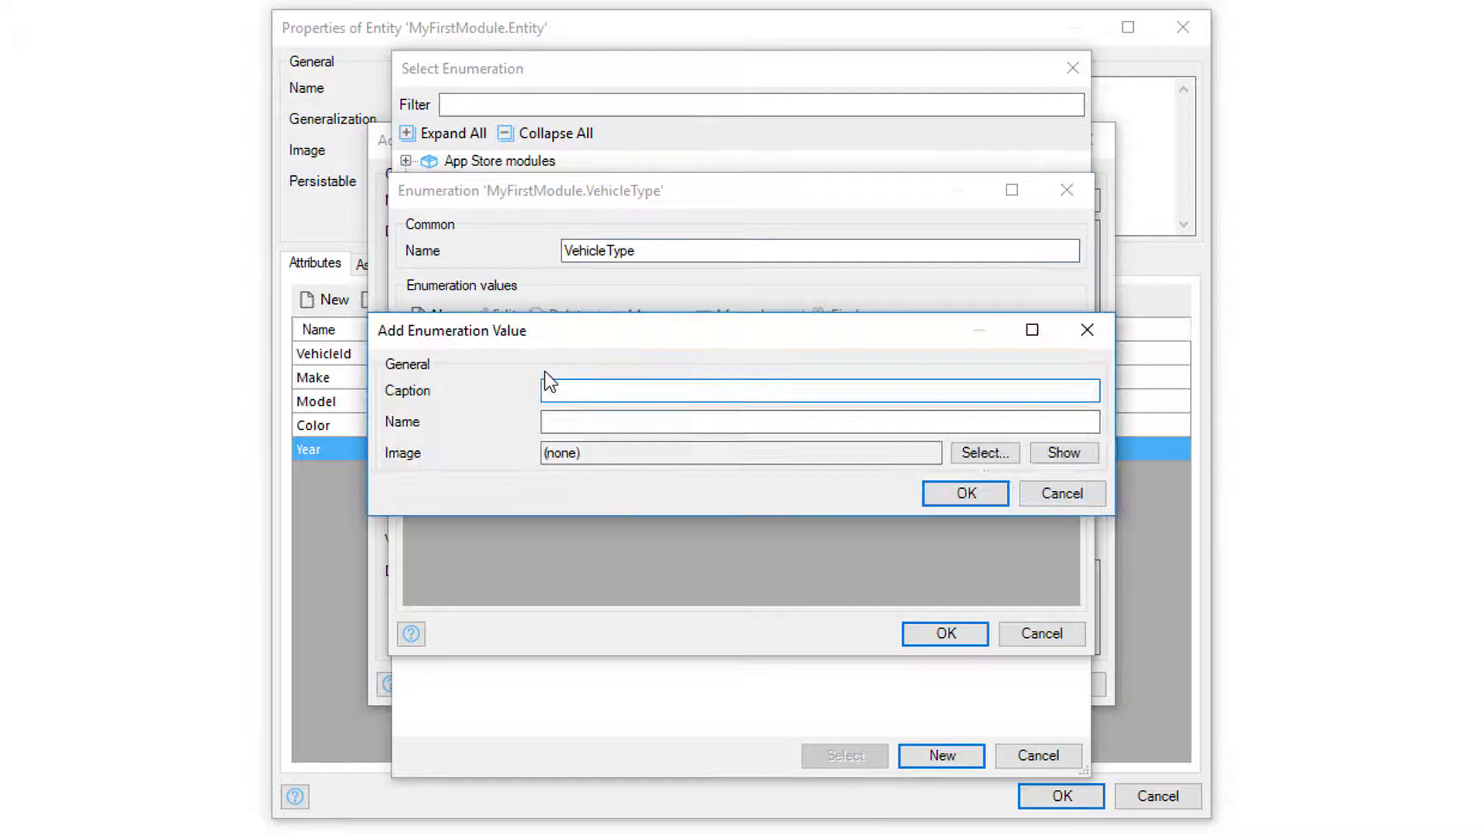
type("Sedan")
key("Return")
left_click(447, 315)
type("SUV")
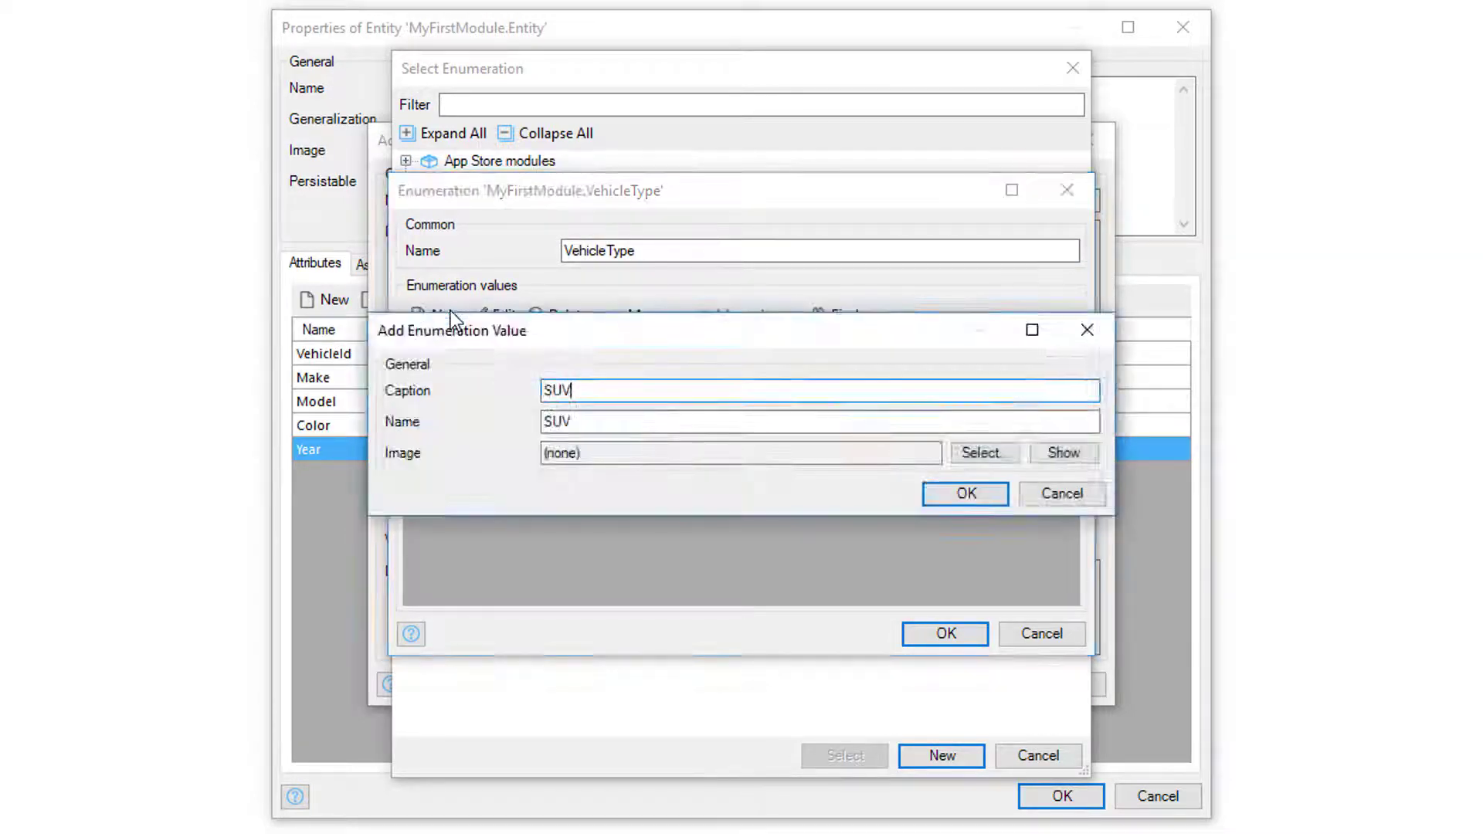
key("Return")
left_click(451, 311)
type("Coupe")
key("Return")
left_click(447, 315)
type("Convertible")
key("Return")
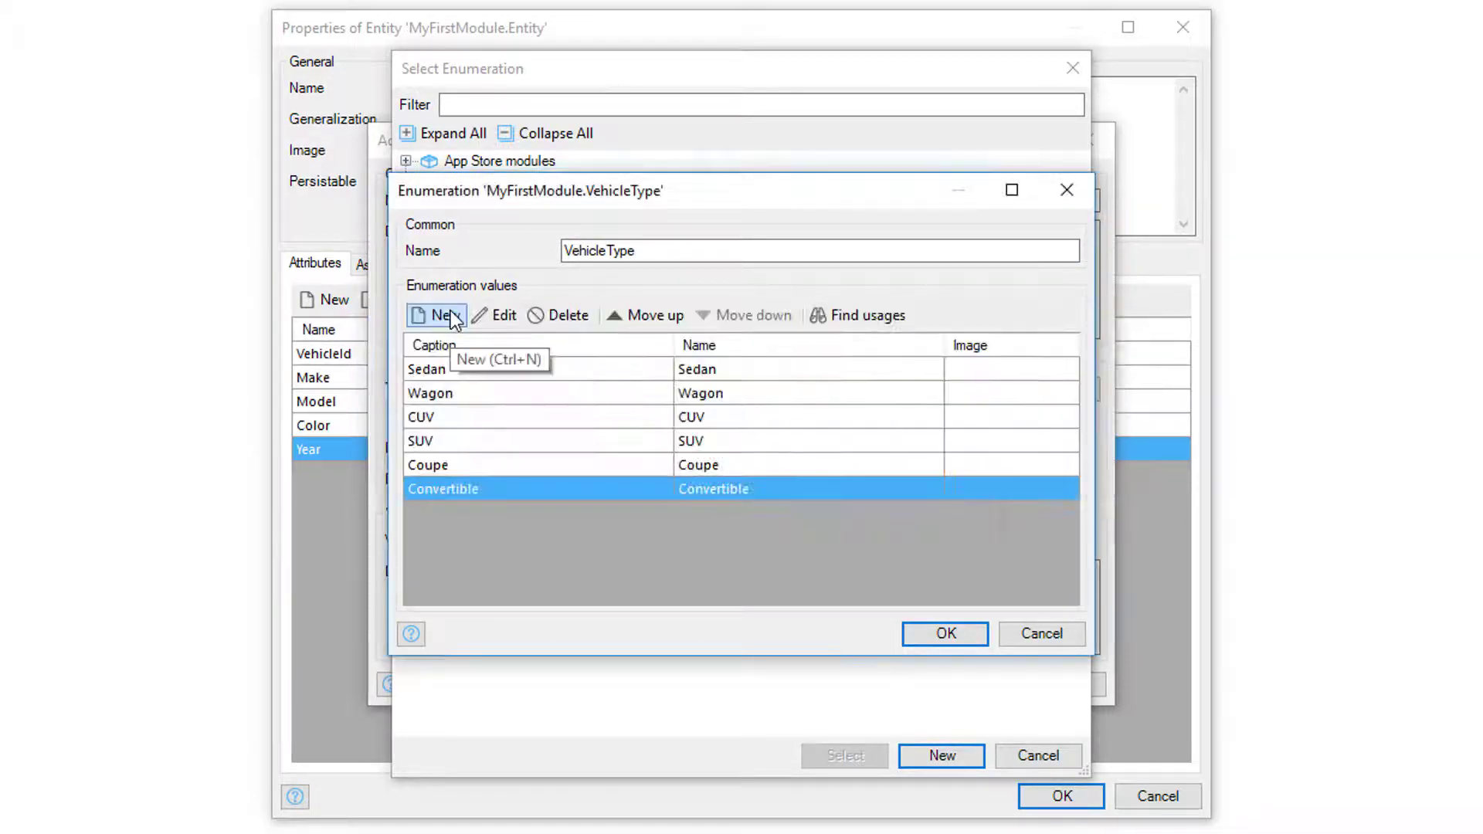
Step: Add Convertible and Truck, finish VehicleType, and default Style to Sedan
left_click(446, 316)
type("Truck")
key("Return")
left_click(946, 633)
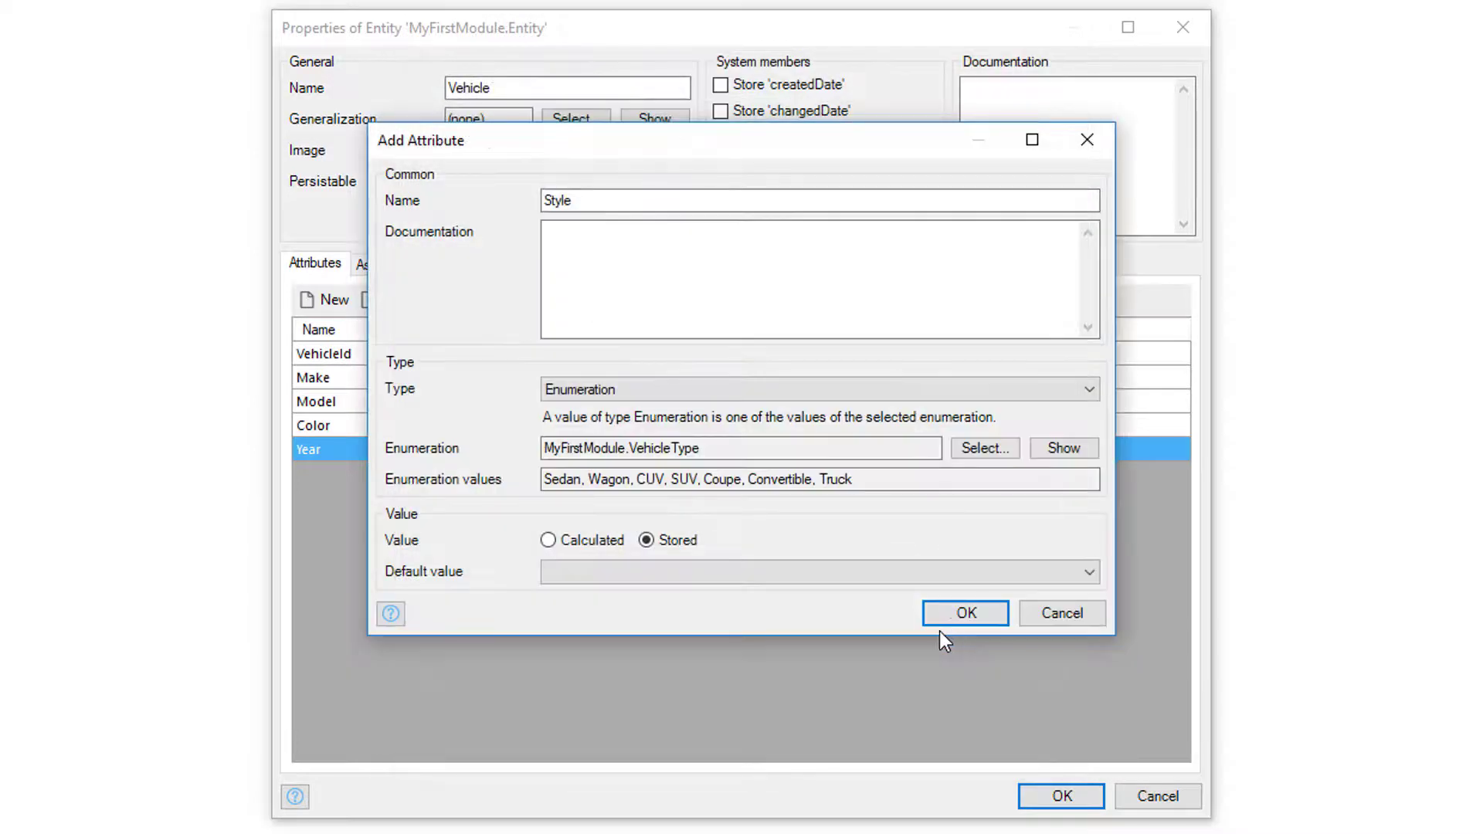
left_click(962, 572)
left_click(812, 610)
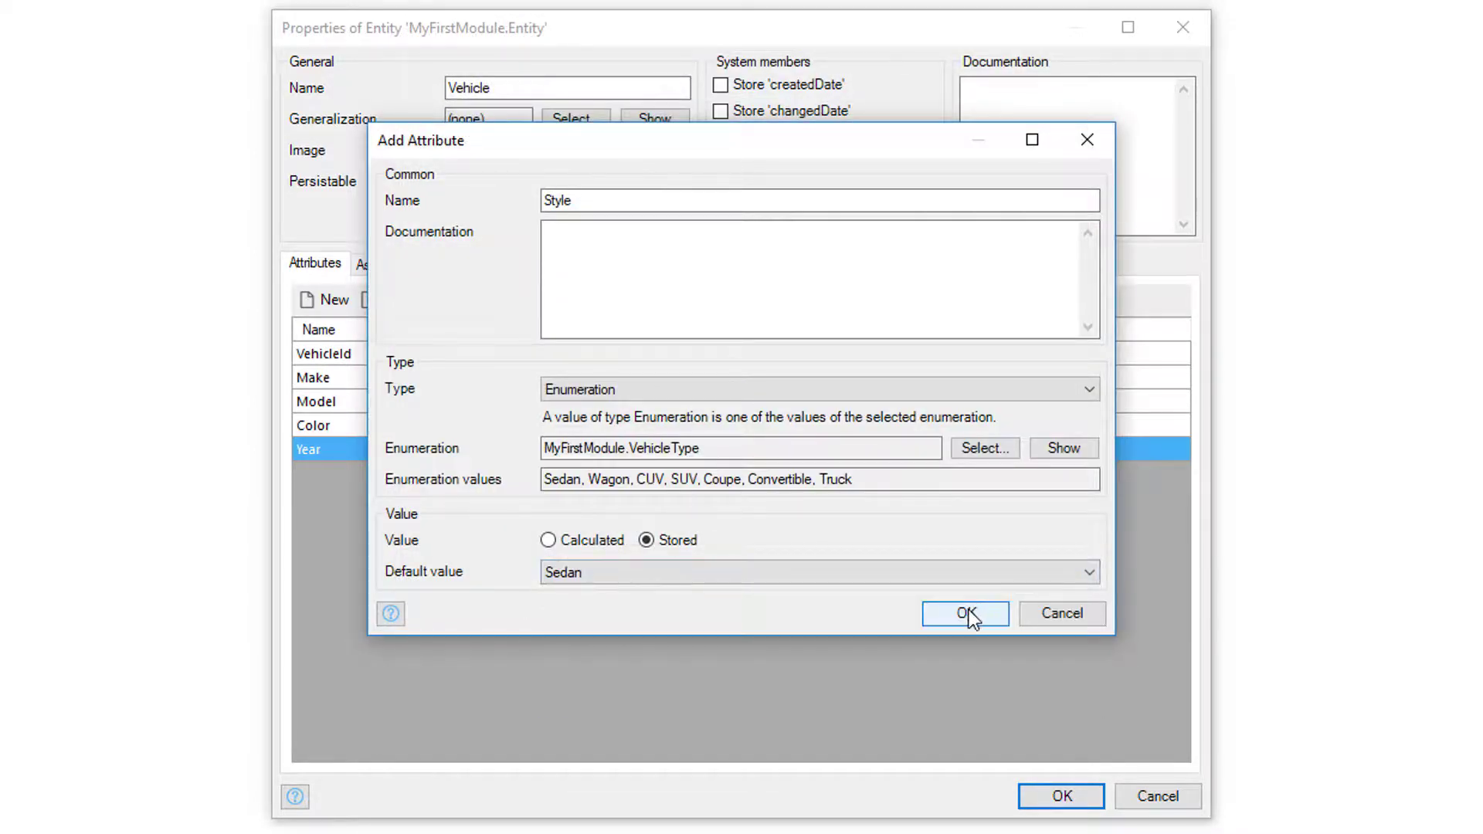
Step: Save the Style attribute and add a published REST service 'collection' to the API folder
left_click(972, 614)
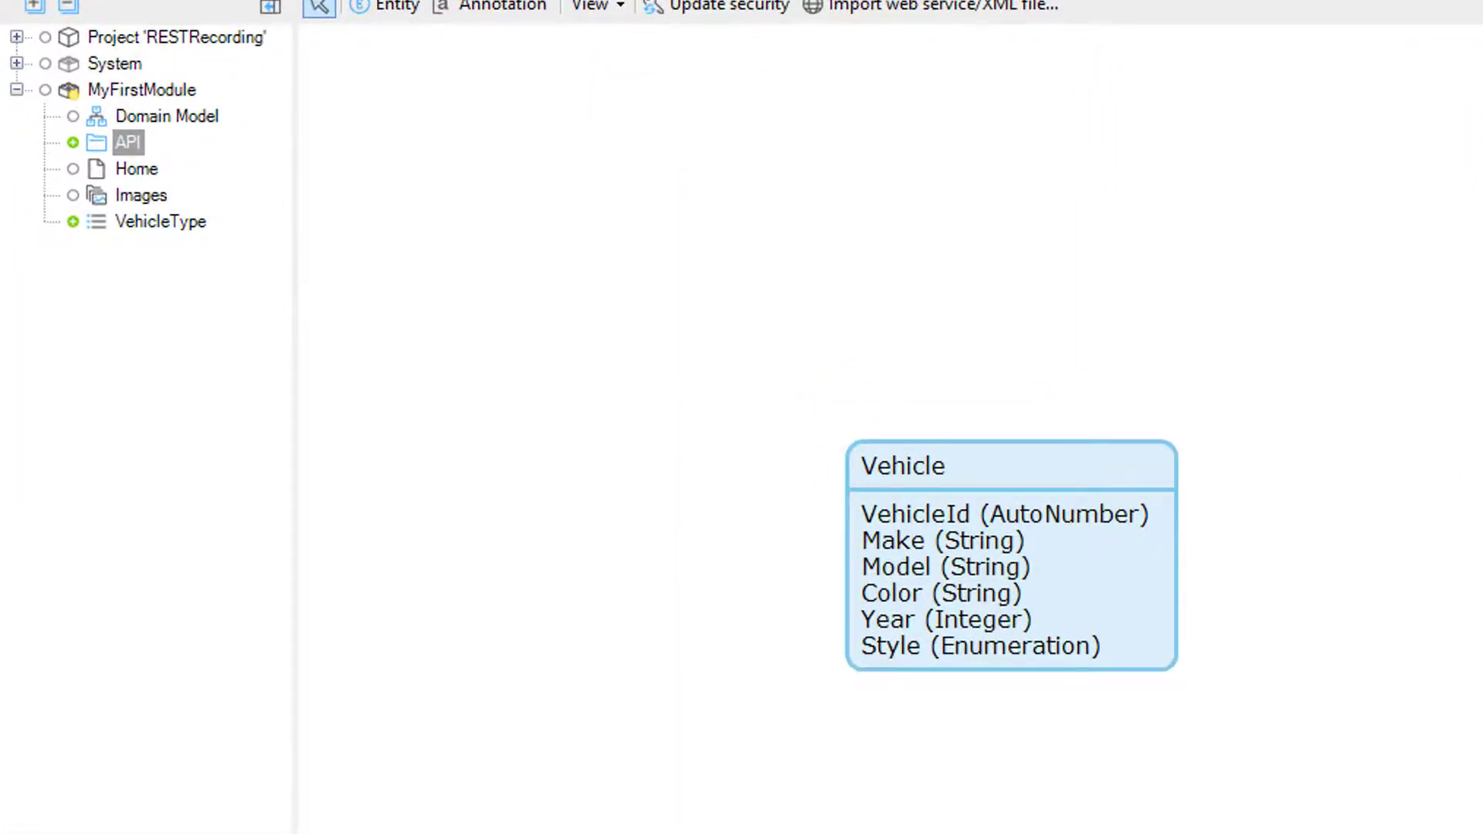
right_click(135, 141)
mouse_move(226, 237)
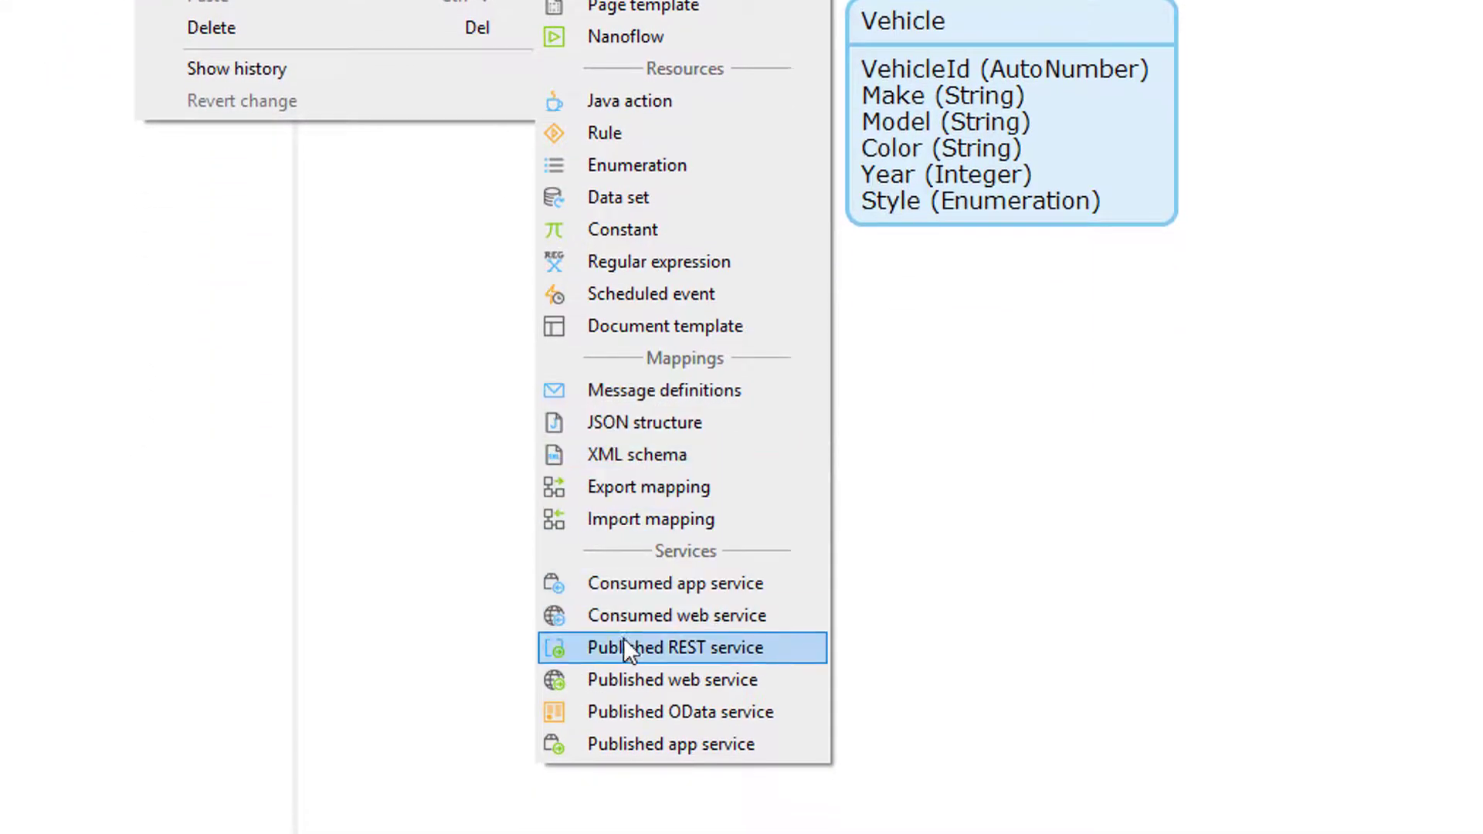
left_click(623, 647)
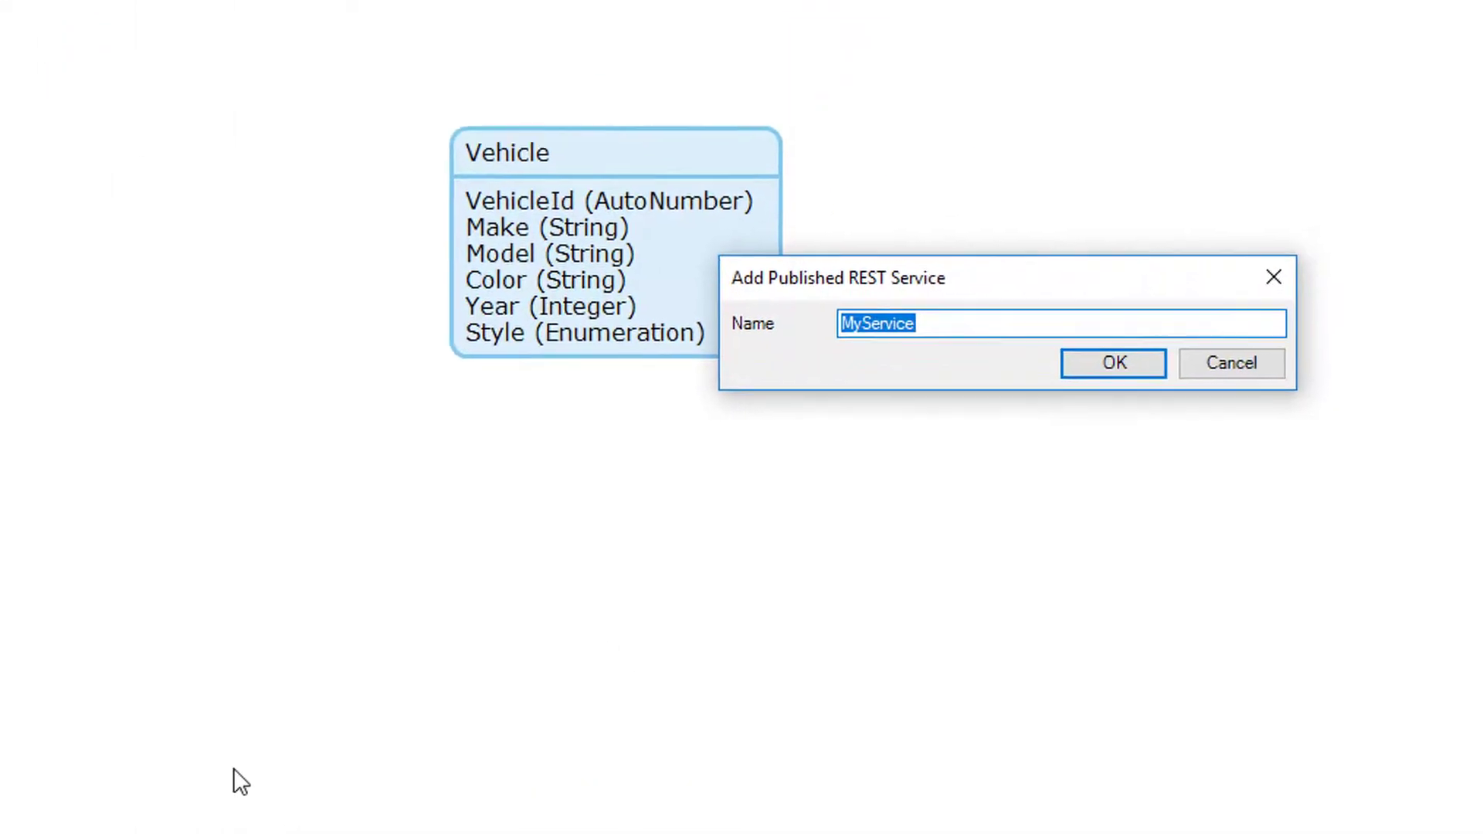
type("collection")
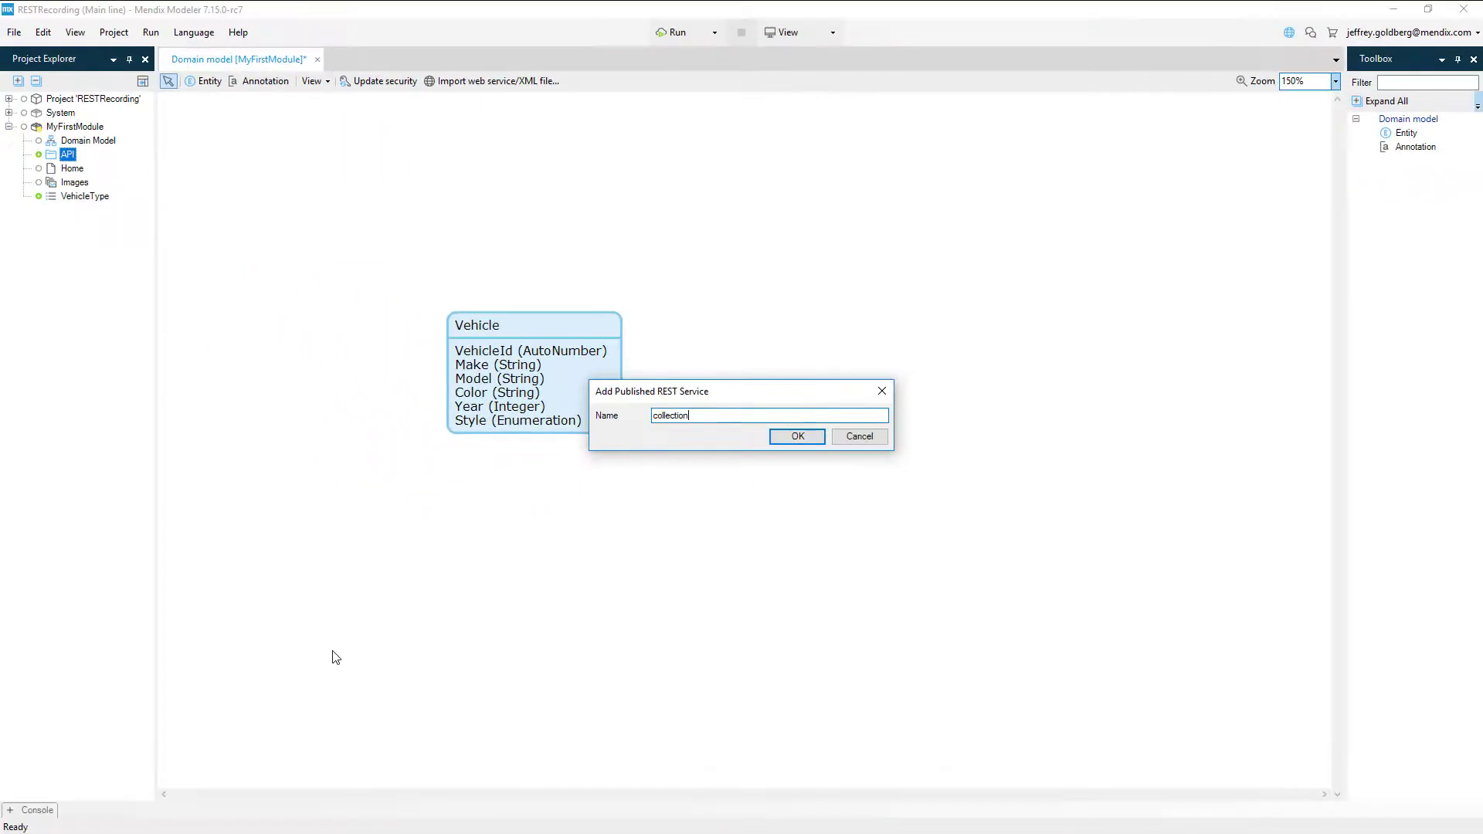
key("Return")
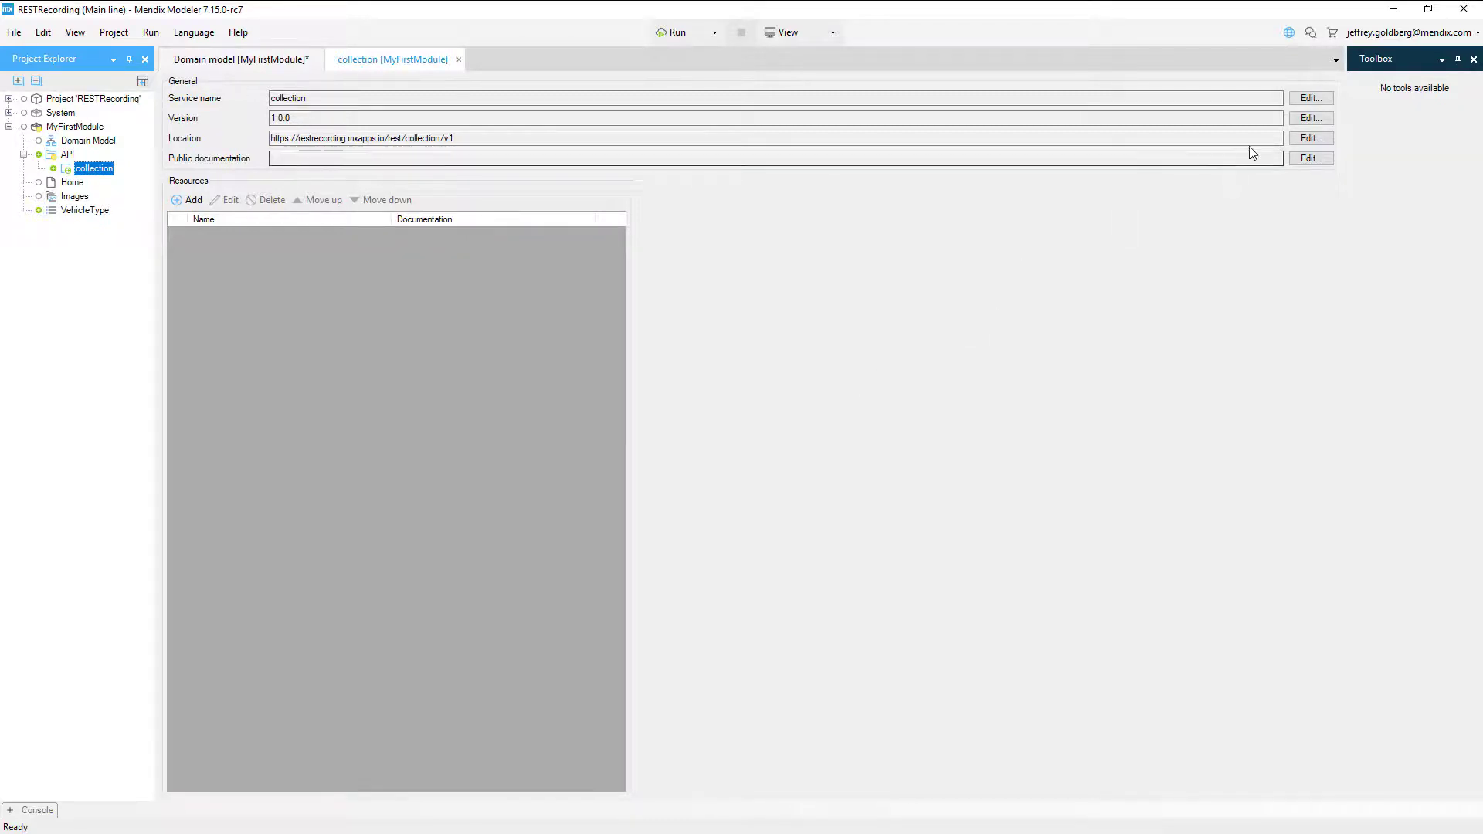
Step: Change the service location to v1/collection, replacing 'rest/' and dropping the trailing '/v1'
left_click(1307, 137)
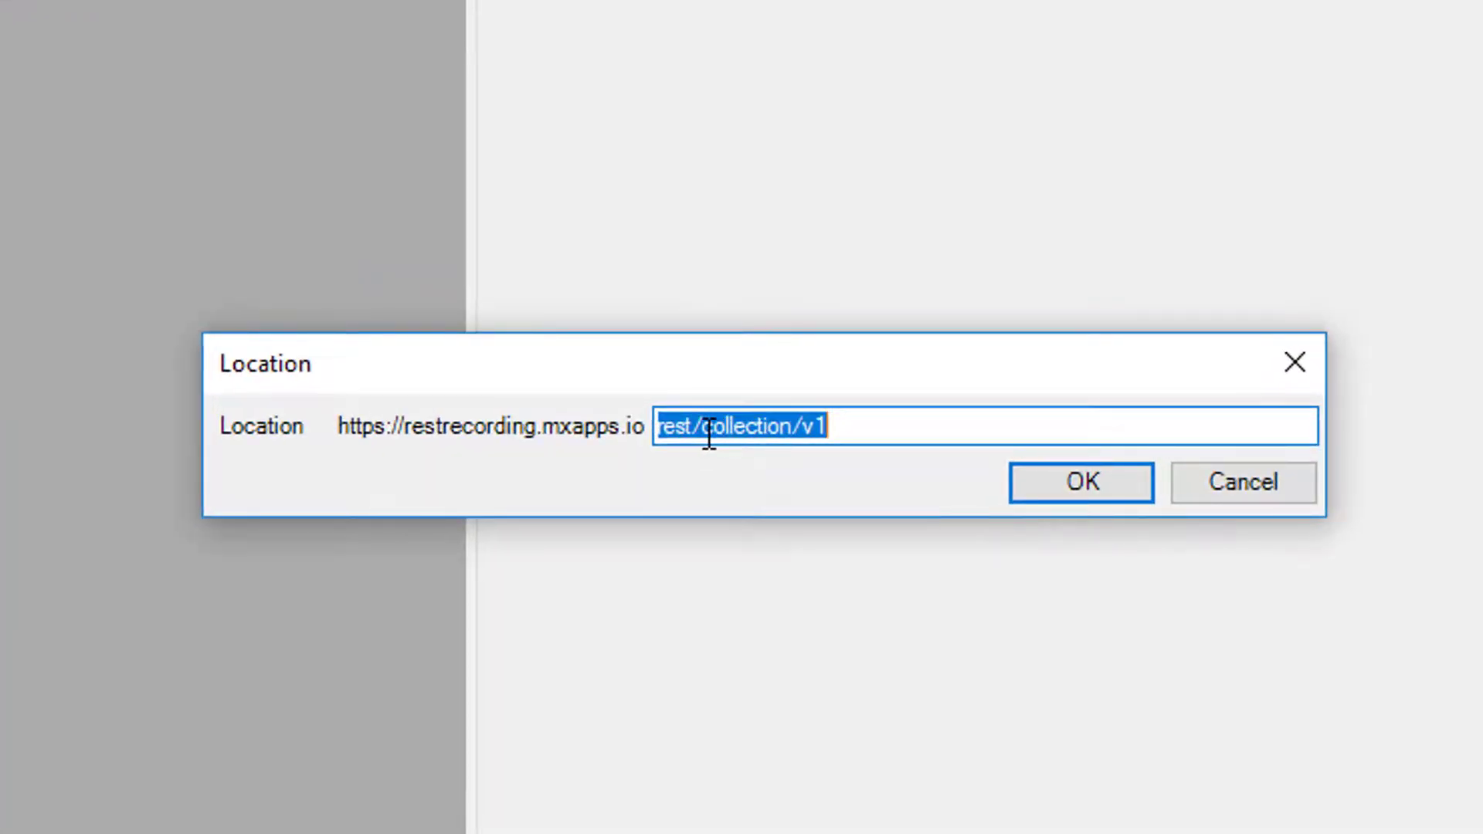
left_click_drag(695, 426, 550, 423)
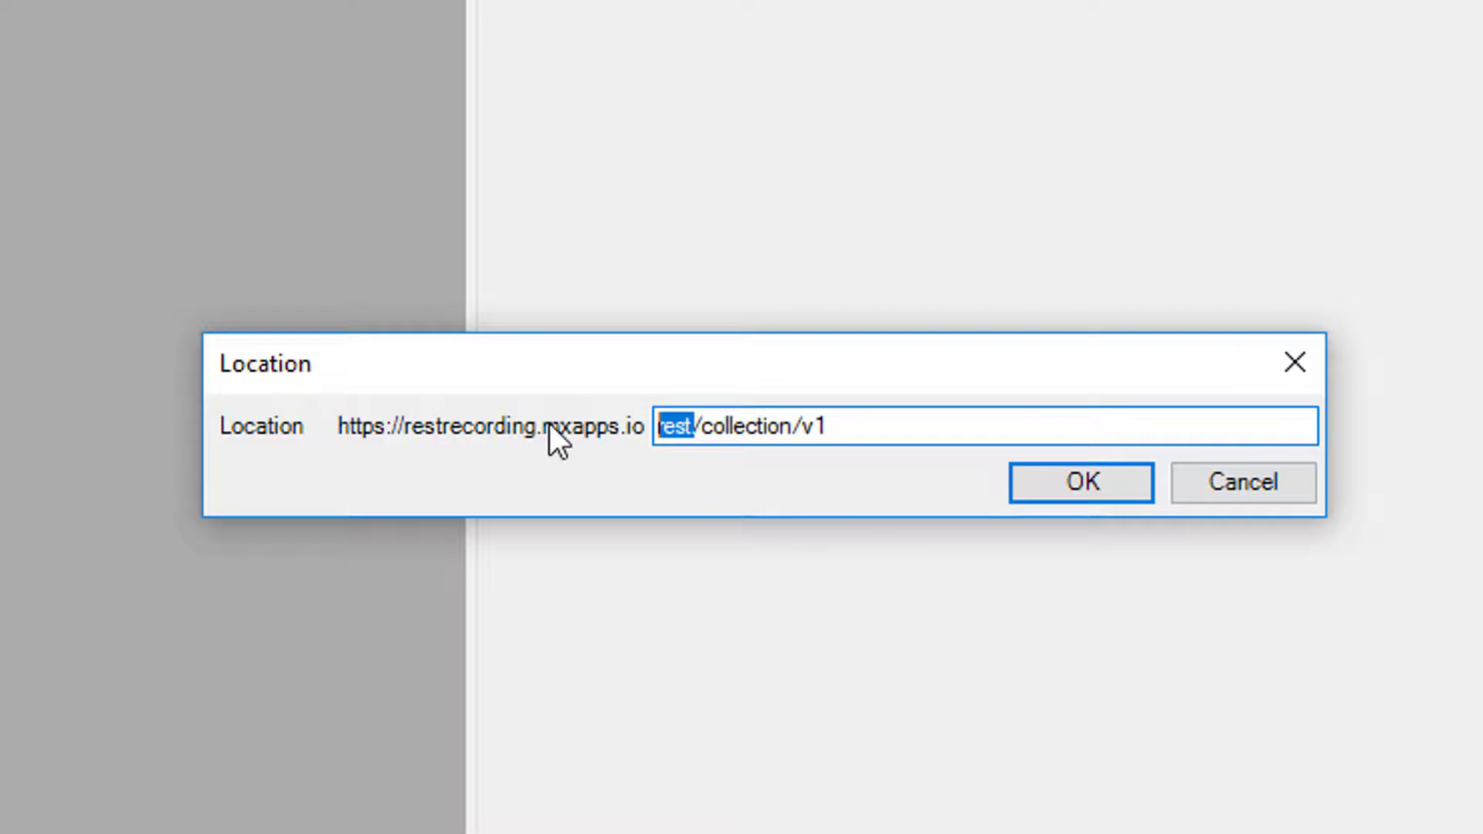
type("v1/")
key("End")
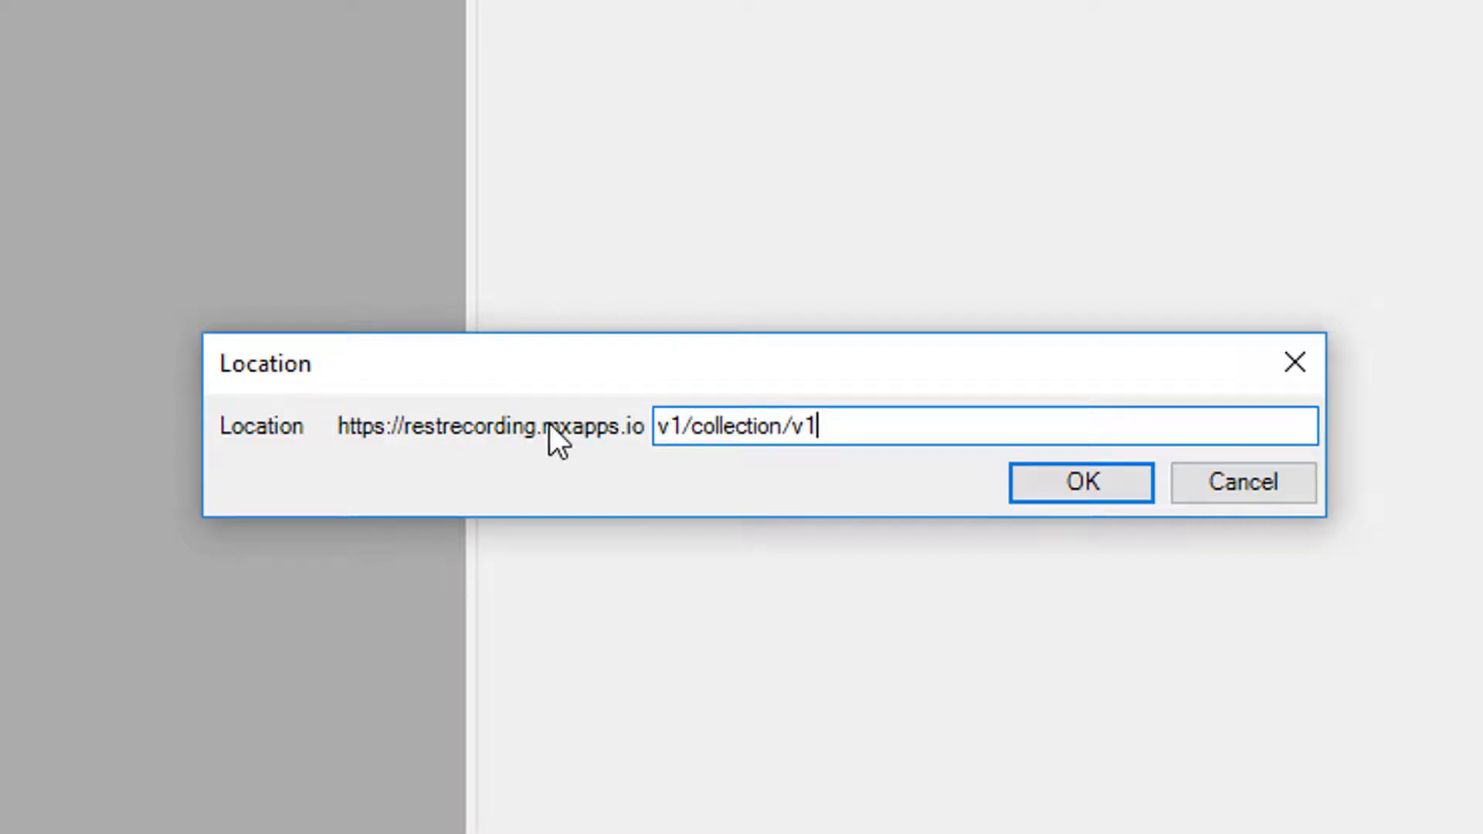
key("BackSpace")
key("BackSpace")
key("BackSpace")
left_click(1070, 480)
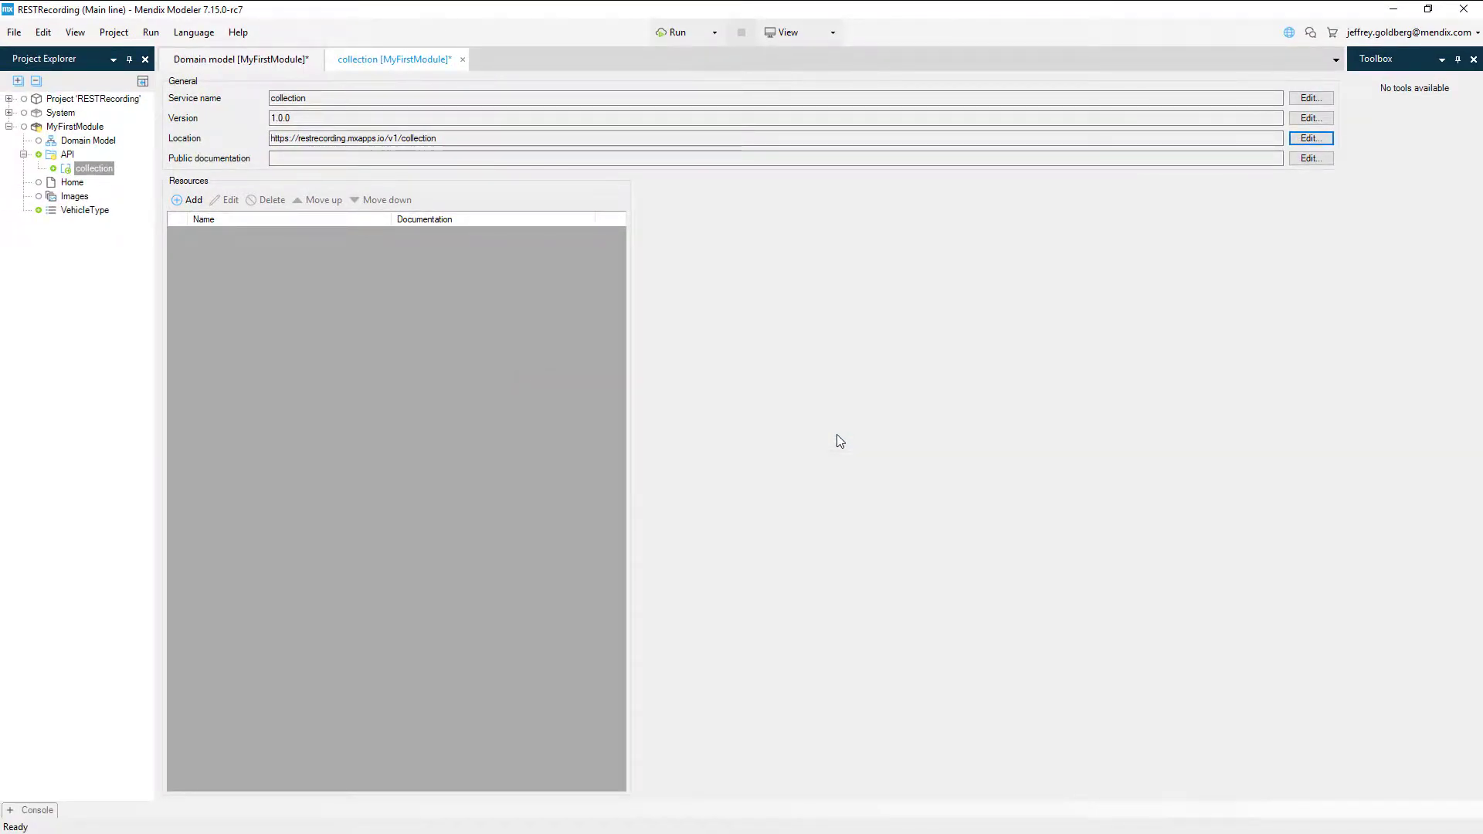
Step: Set the collection service's public documentation to '# The Vehicle Collection API'
left_click(1310, 159)
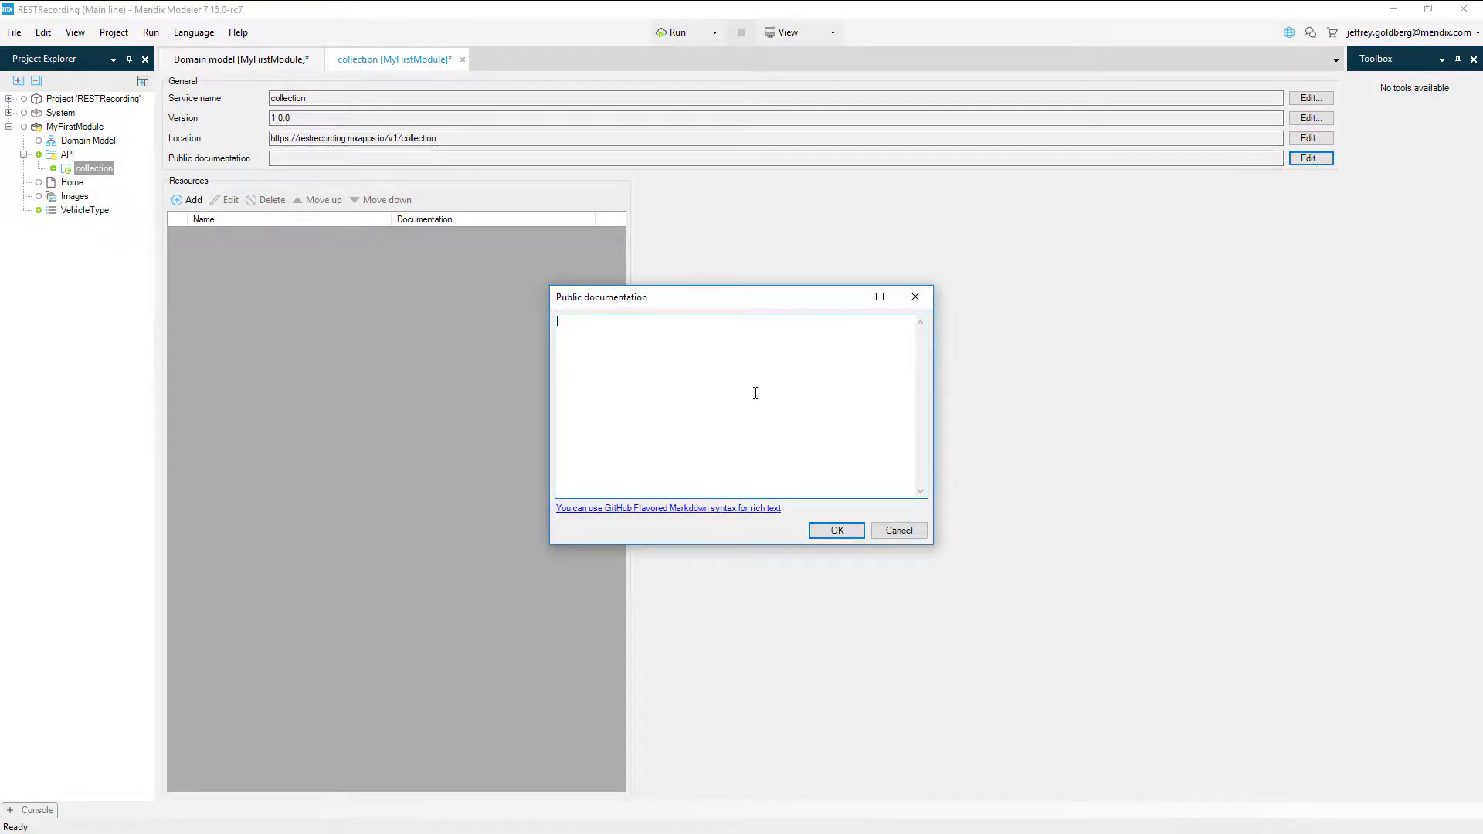
type("# The")
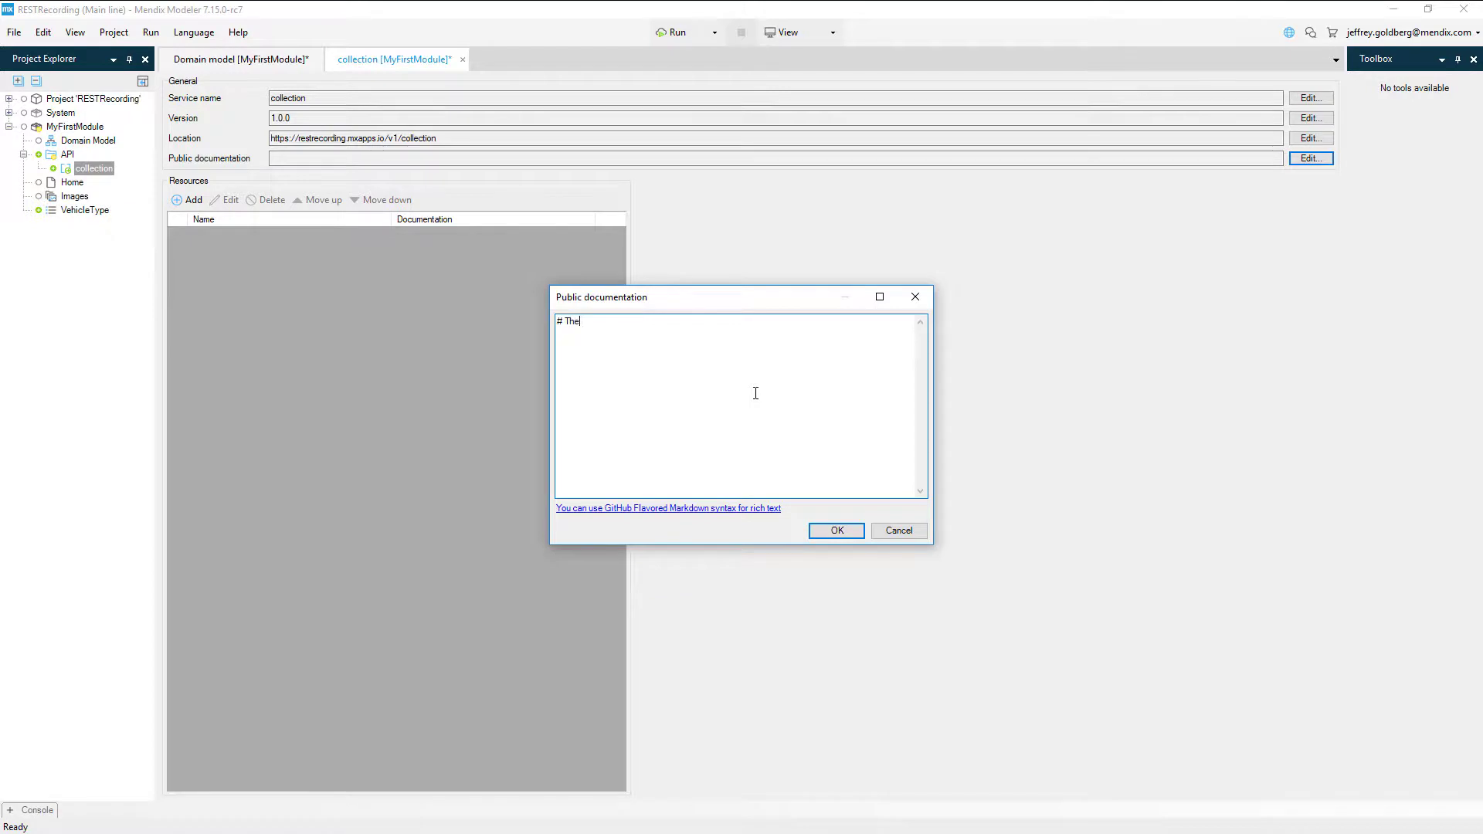
type(" Vehicle Collection API")
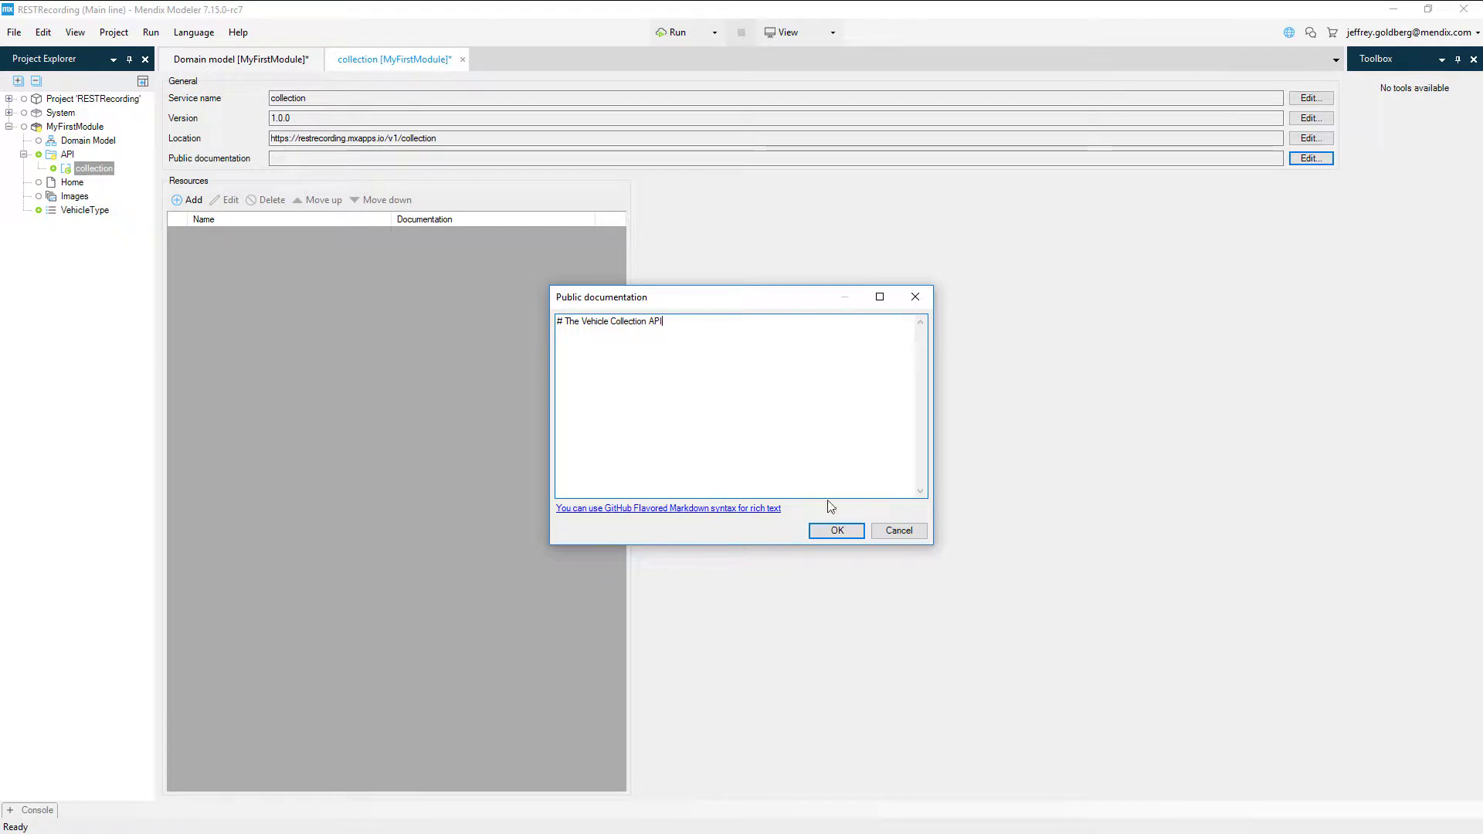
left_click(838, 531)
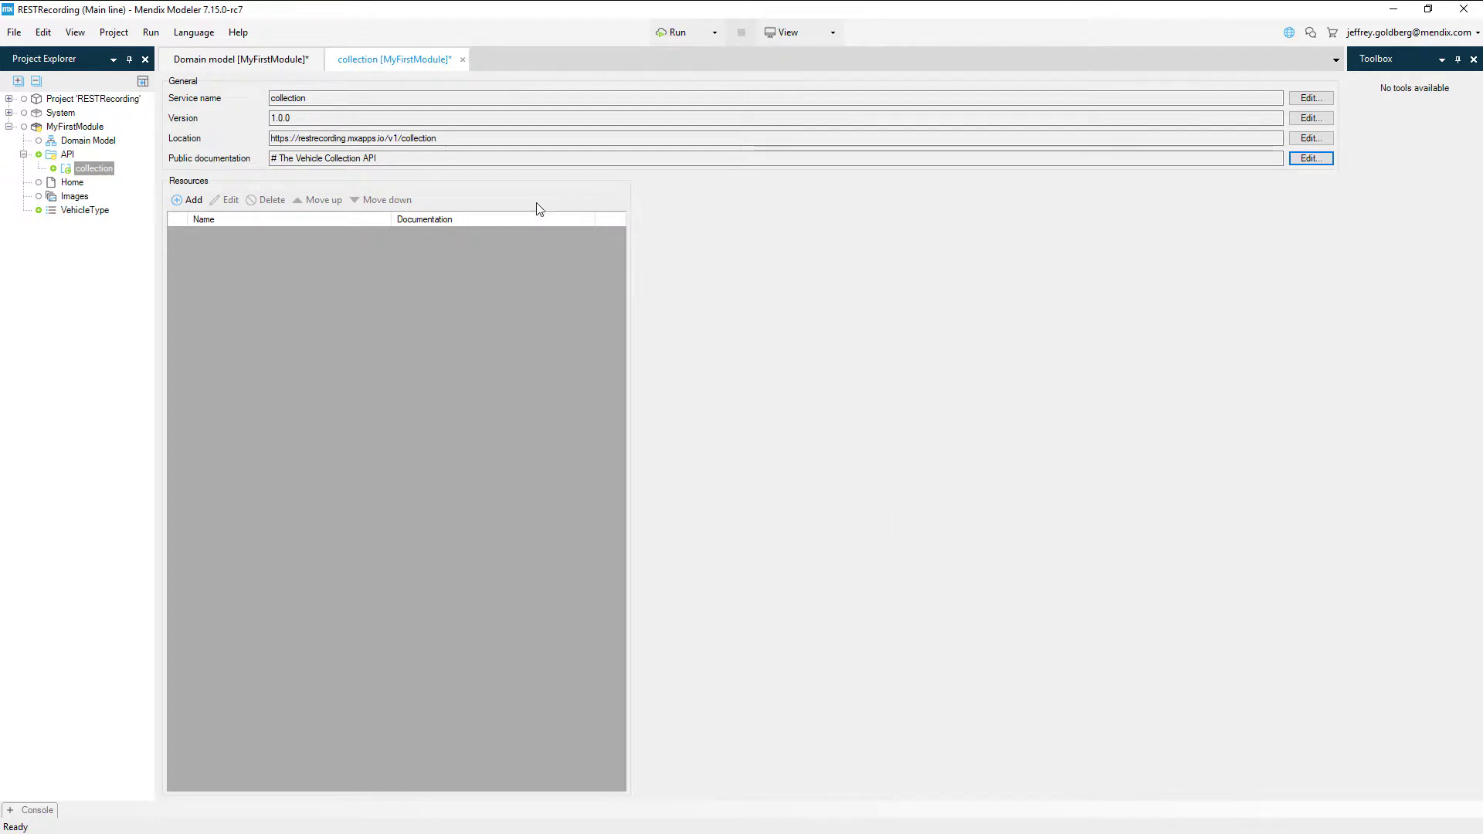
Step: Add a resource named 'vehicle' with public documentation to the collection service
left_click(194, 200)
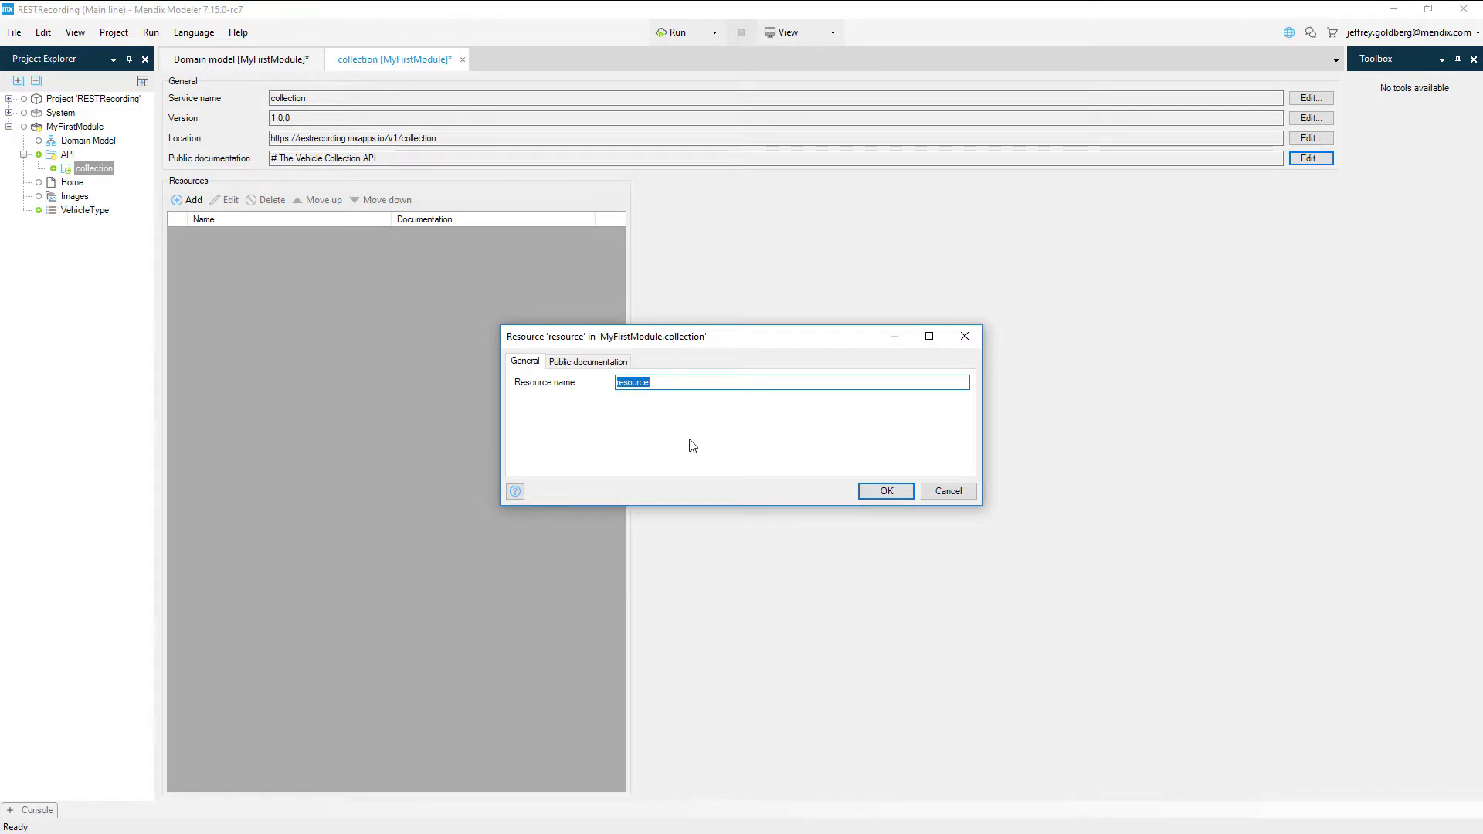
type("vehicle endpoint en")
type("ables users to")
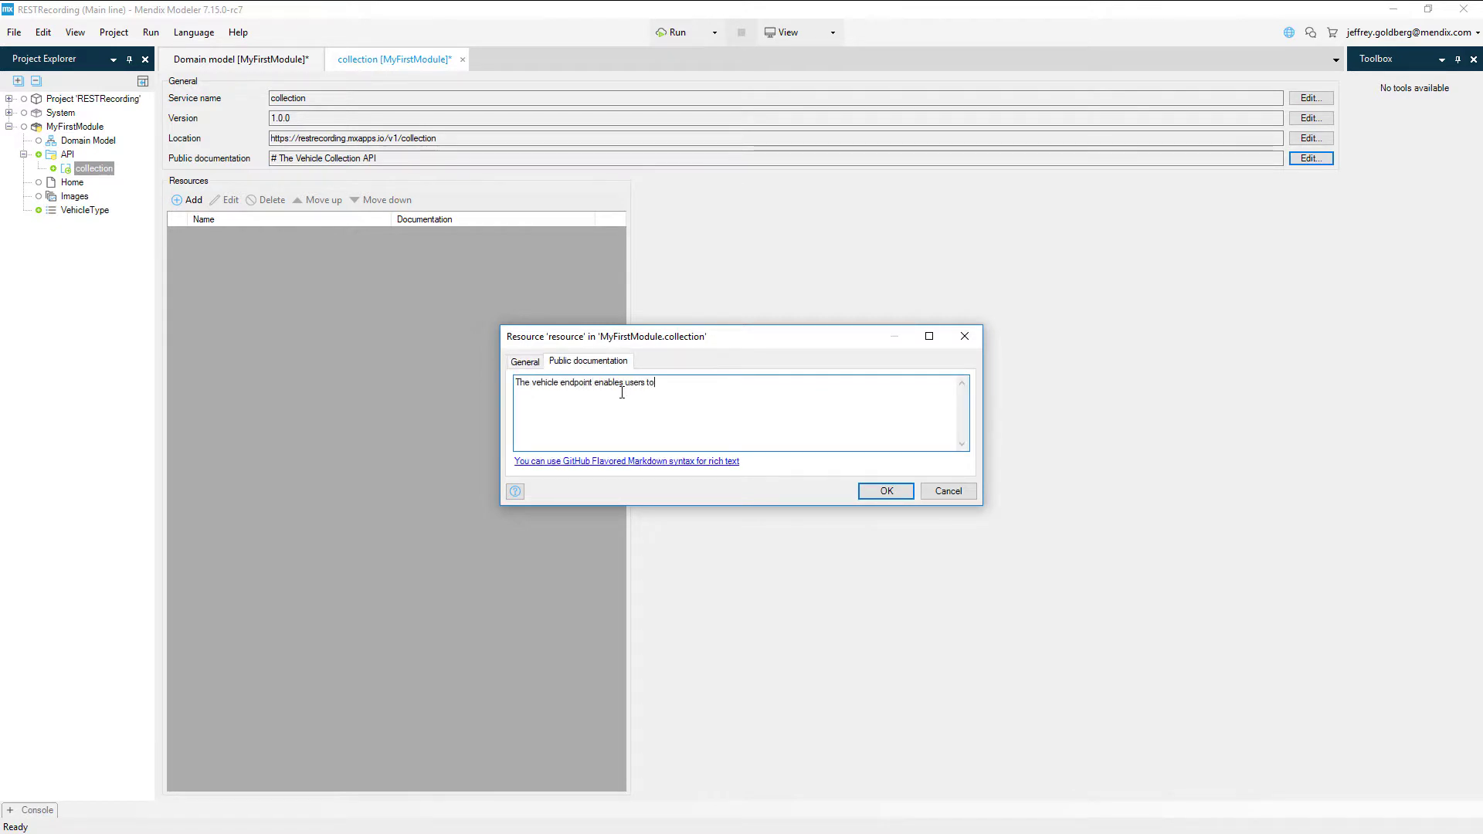
type(" get, add, and delete vehicle information from the database")
left_click(886, 490)
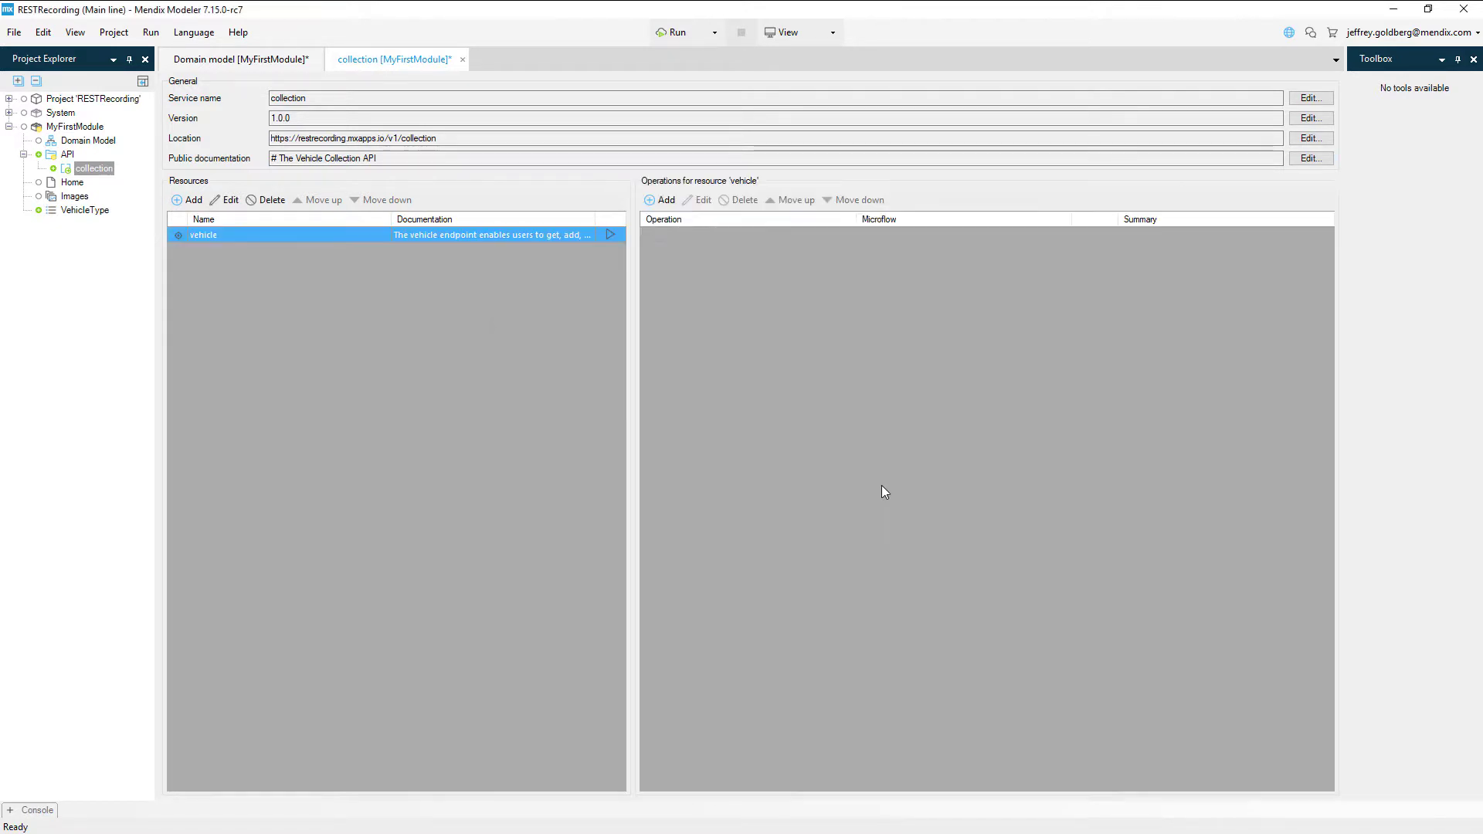